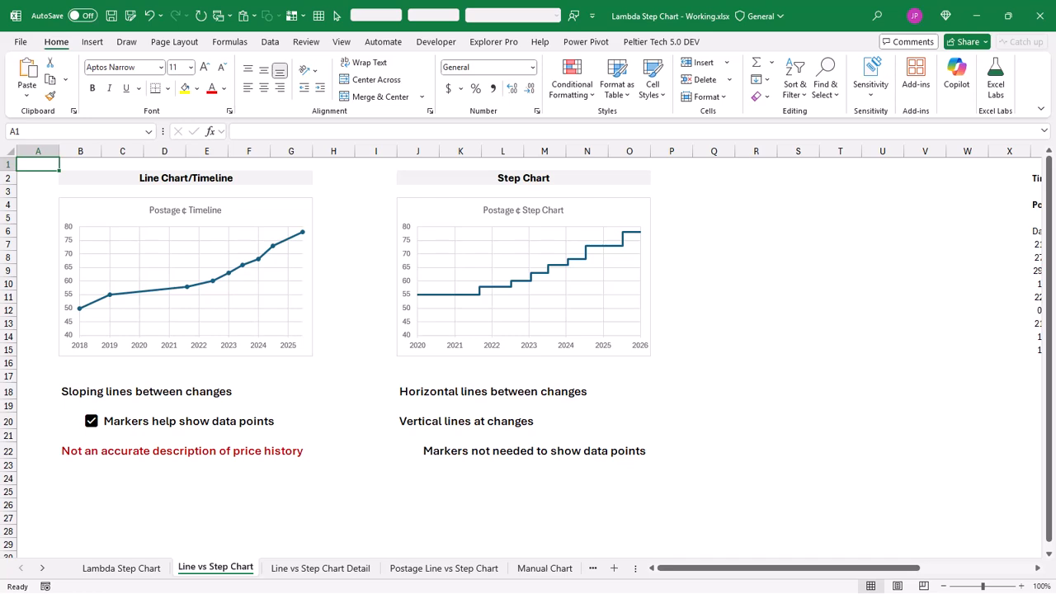
Review the Line vs Step Chart Detail and Postage Line vs Step Chart sheets, switching the postage table and chart to step data
key(ctrl+Page_Down)
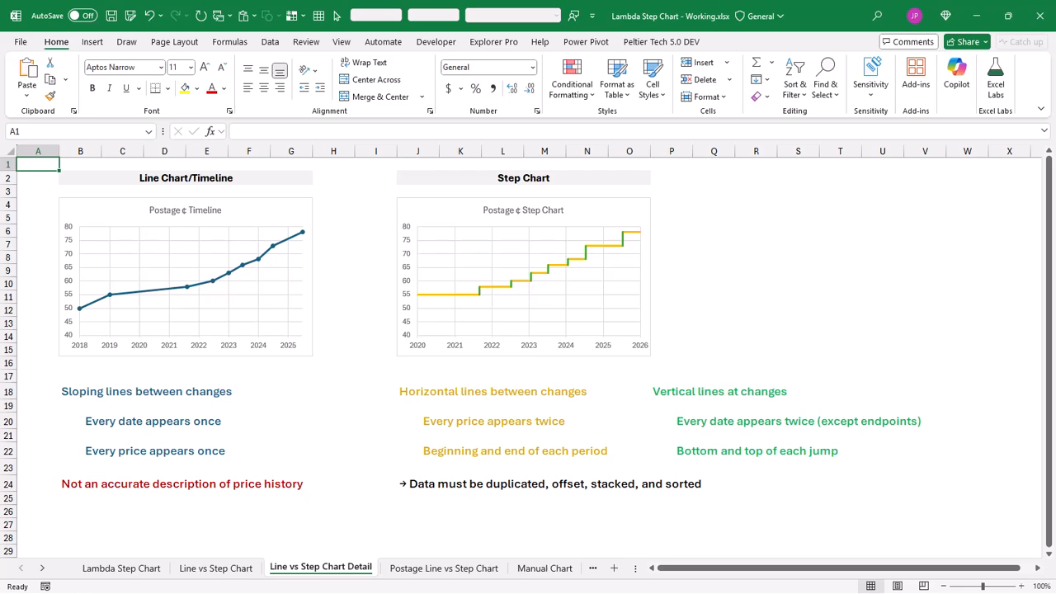
key(ctrl+Page_Down)
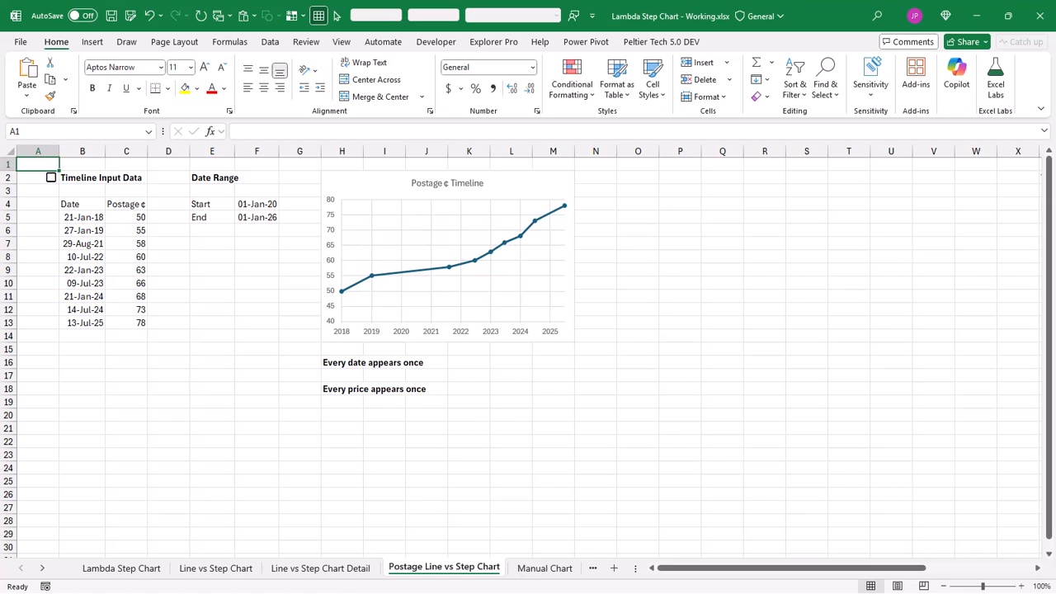
click(52, 178)
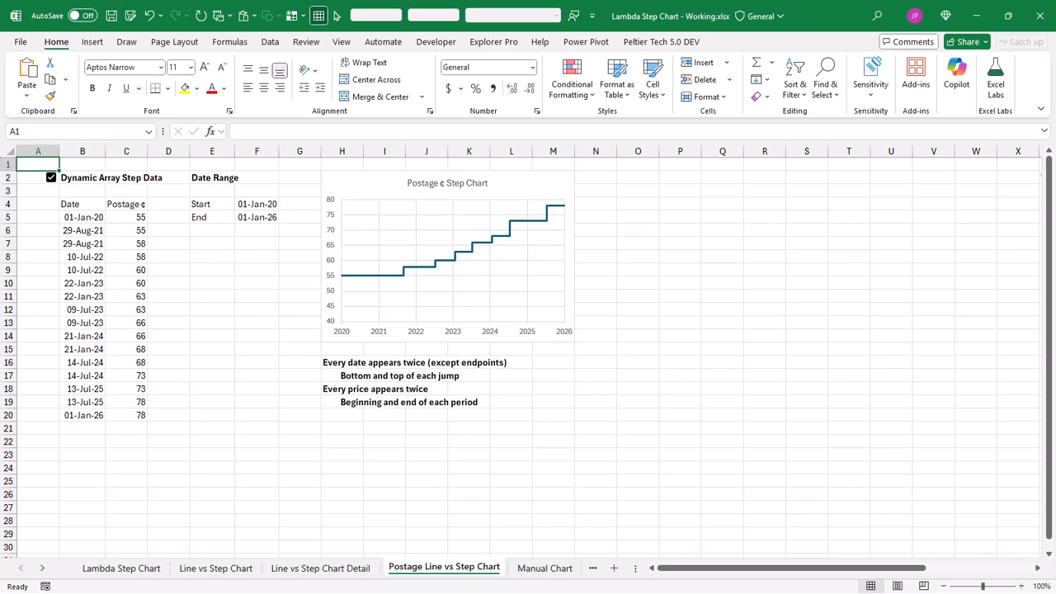
On the Manual Chart sheet, copy the input rows from 29-Aug-21 to 13-Jul-25 into the Filtered with Endpoints table, starting at H6
key(ctrl+Page_Down)
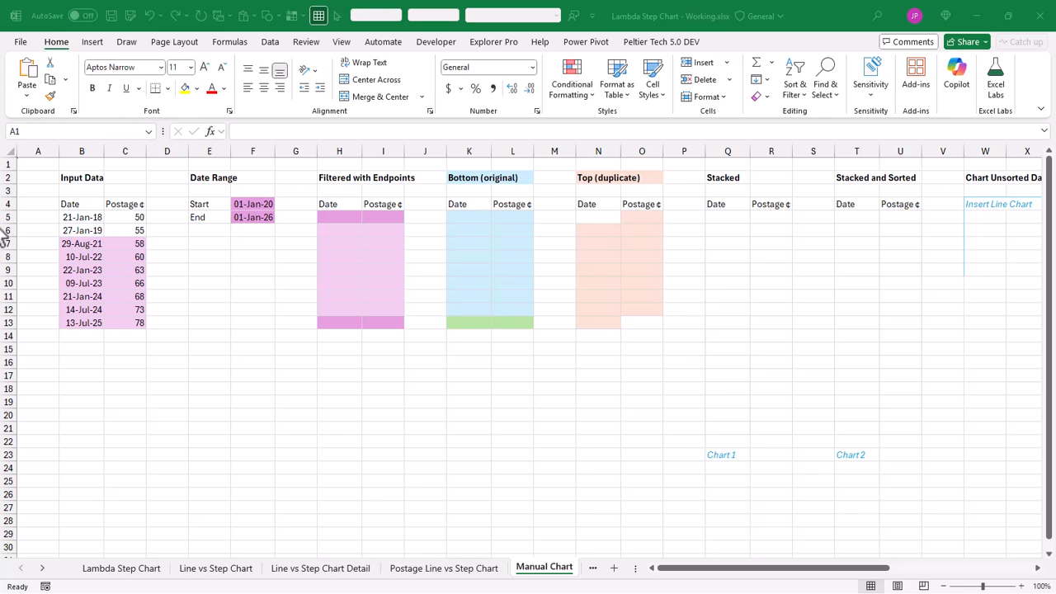
drag(83, 243, 132, 323)
drag(146, 278, 367, 255)
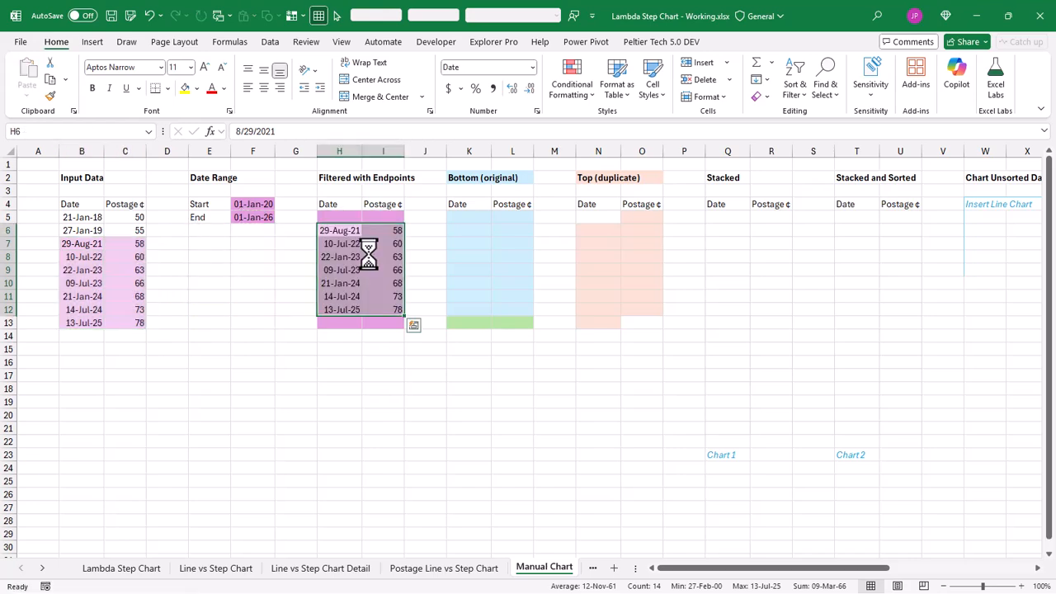
Fill the filtered table's first and last rows with copies of the start and end dates and the postage values 55 and 78
click(253, 206)
drag(262, 210, 344, 222)
click(258, 219)
drag(249, 223, 340, 323)
click(141, 231)
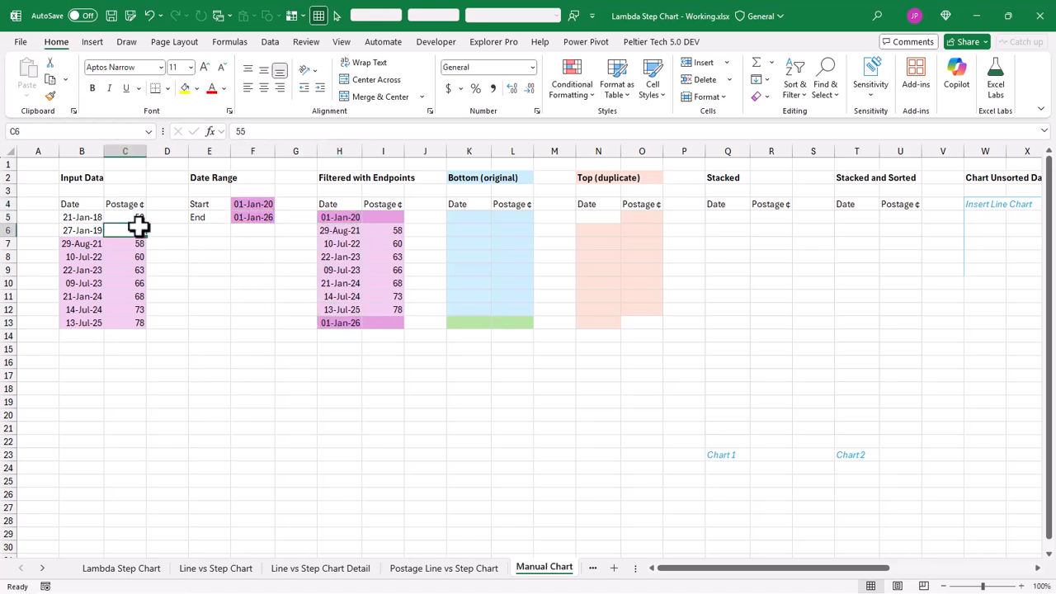
drag(141, 230, 398, 218)
click(134, 323)
drag(146, 330, 427, 329)
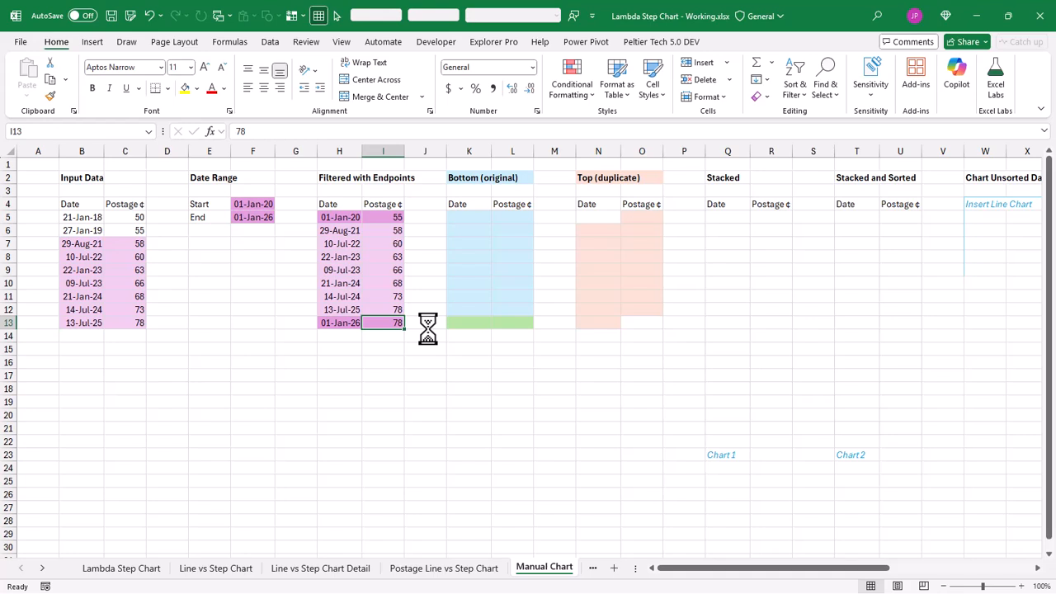
Copy the complete filtered data H5:I13 into both the Bottom (original) and Top (duplicate) tables
drag(349, 217, 389, 320)
drag(317, 230, 692, 316)
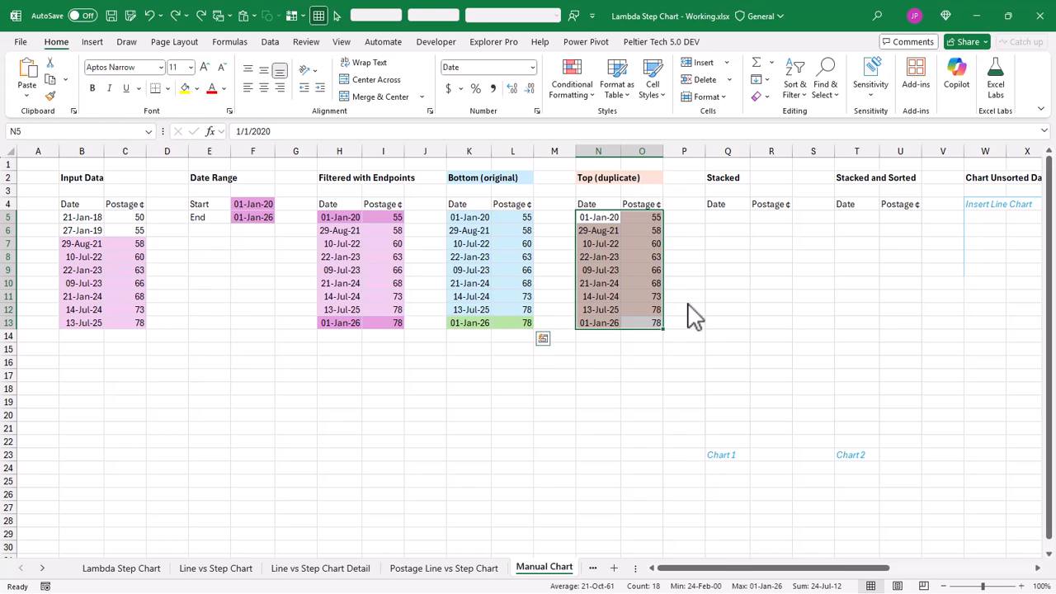
Build the Stacked table by copying top dates N6:N13 beside top prices O5:O12, with the bottom data K5:L13 placed underneath at Q13
drag(599, 231, 735, 309)
drag(643, 218, 775, 318)
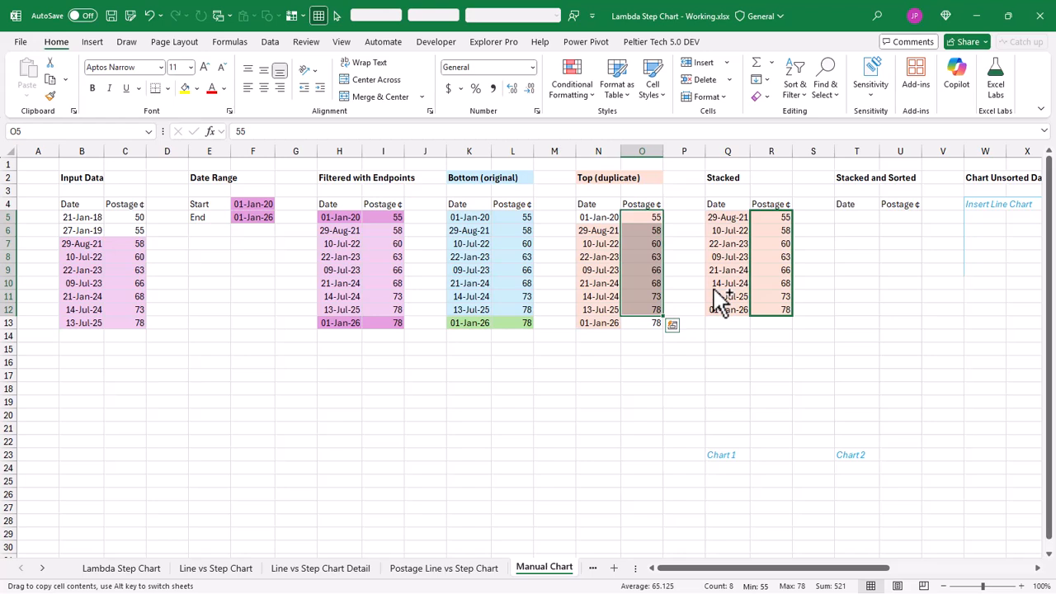
drag(467, 217, 756, 354)
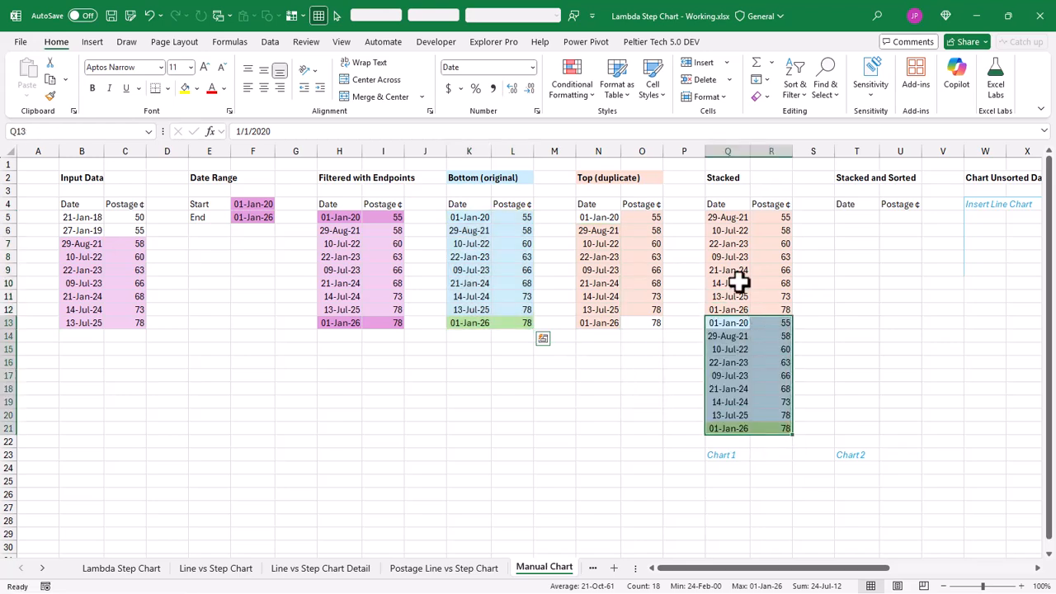
Copy the stacked data Q5:R21 into the Stacked and Sorted table and sort it by date from oldest to newest
drag(730, 218, 780, 428)
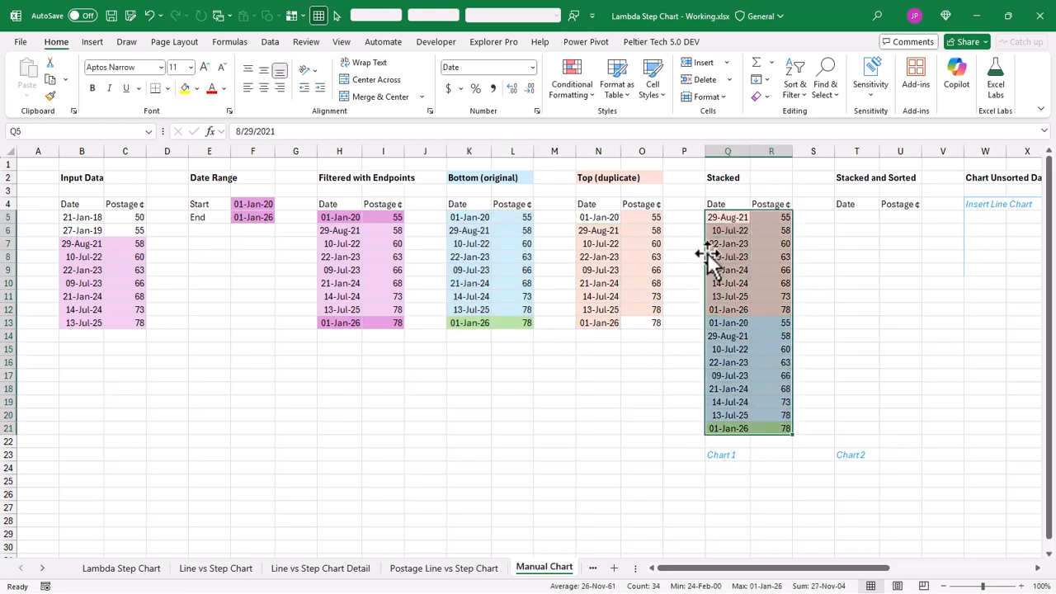
drag(705, 257, 879, 276)
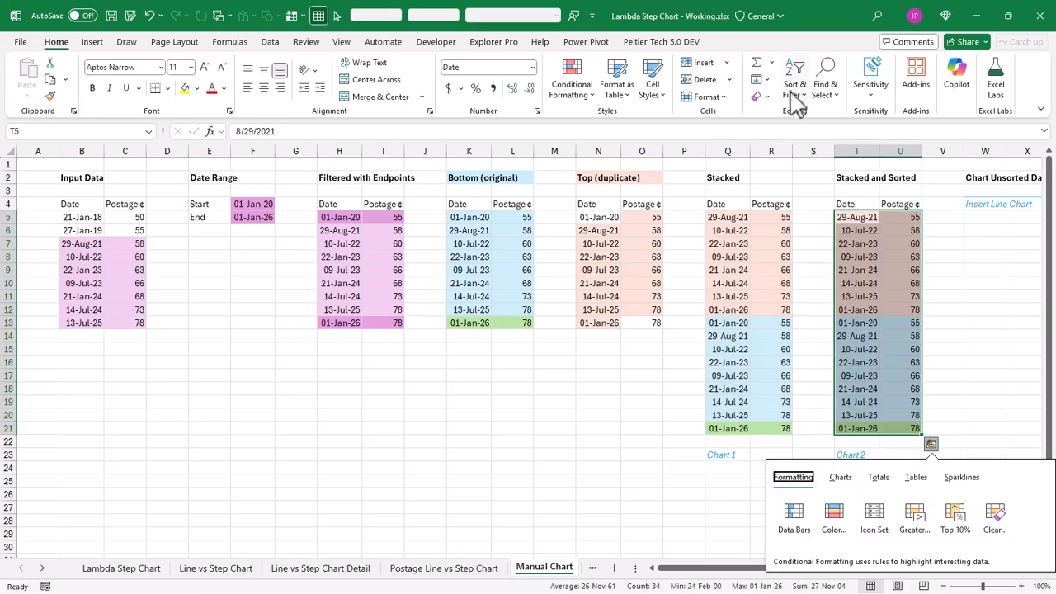
click(794, 87)
click(815, 114)
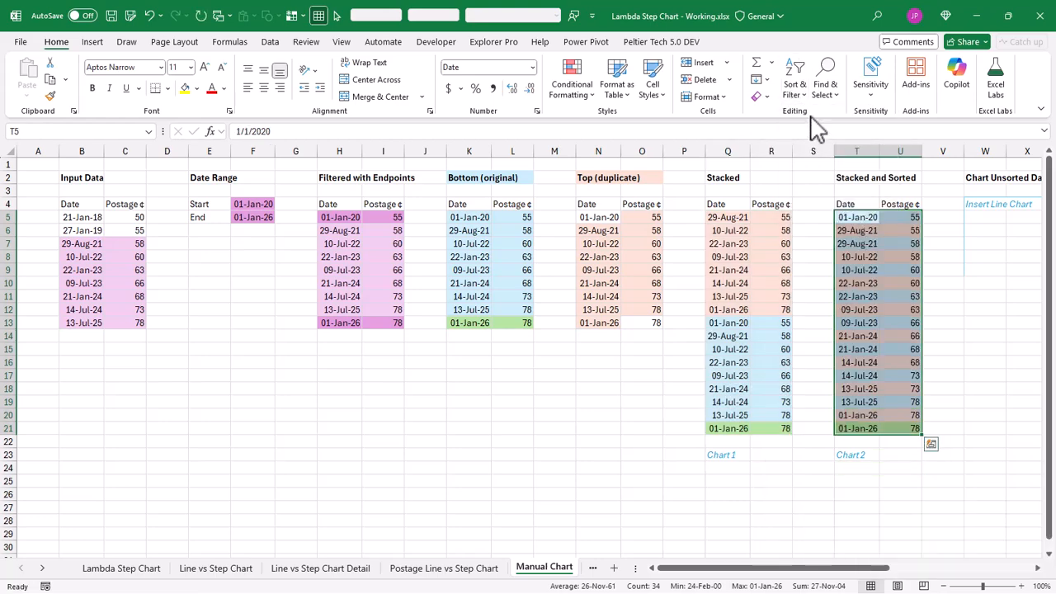
Insert a 2-D line chart from the stacked data Q4:R20 and place it under Chart Unsorted Data
click(1038, 569)
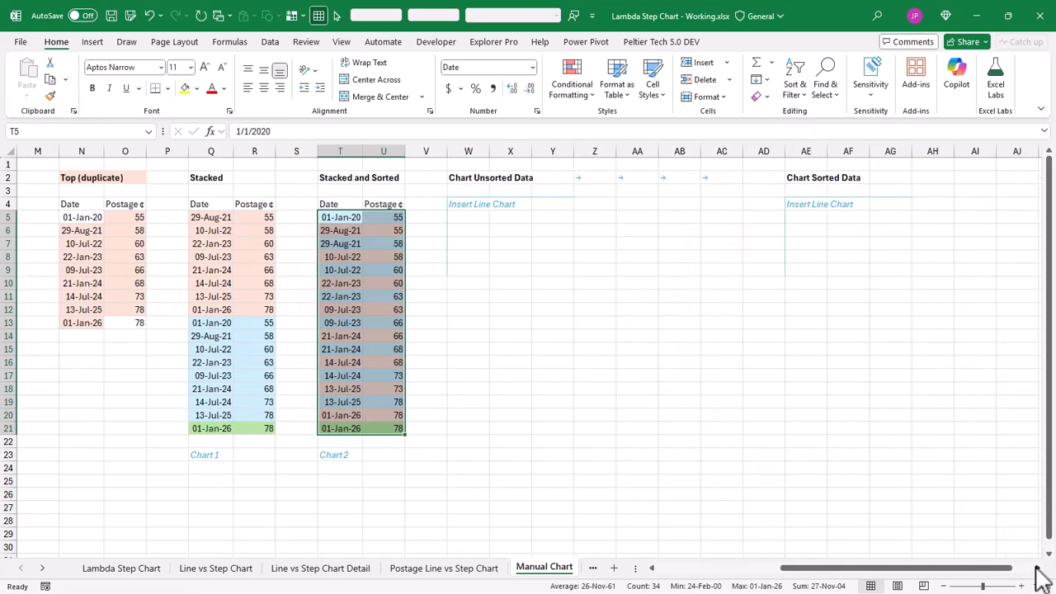
drag(193, 415, 256, 428)
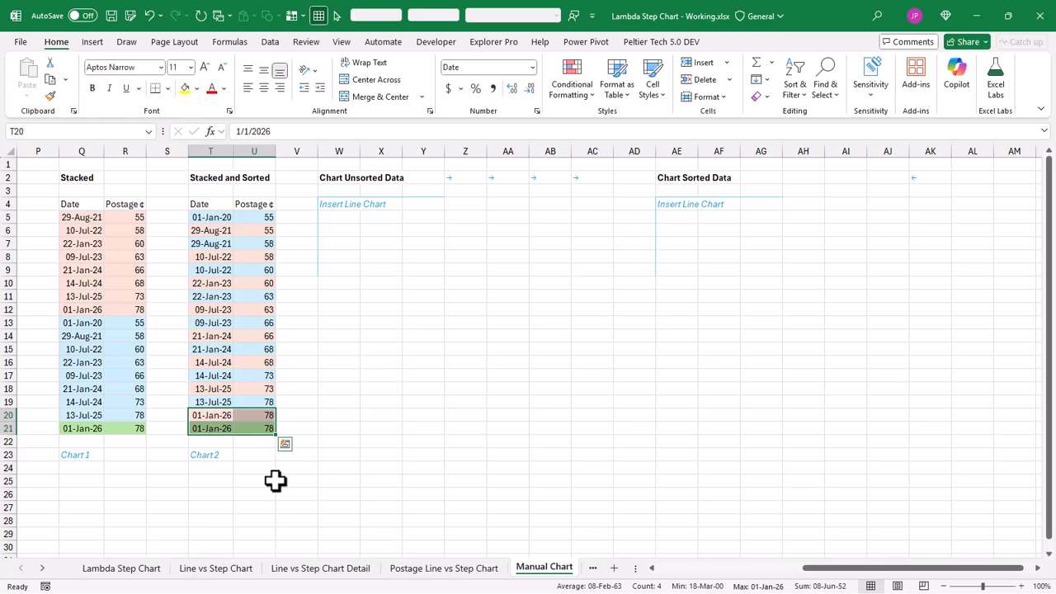
click(274, 481)
drag(78, 204, 124, 415)
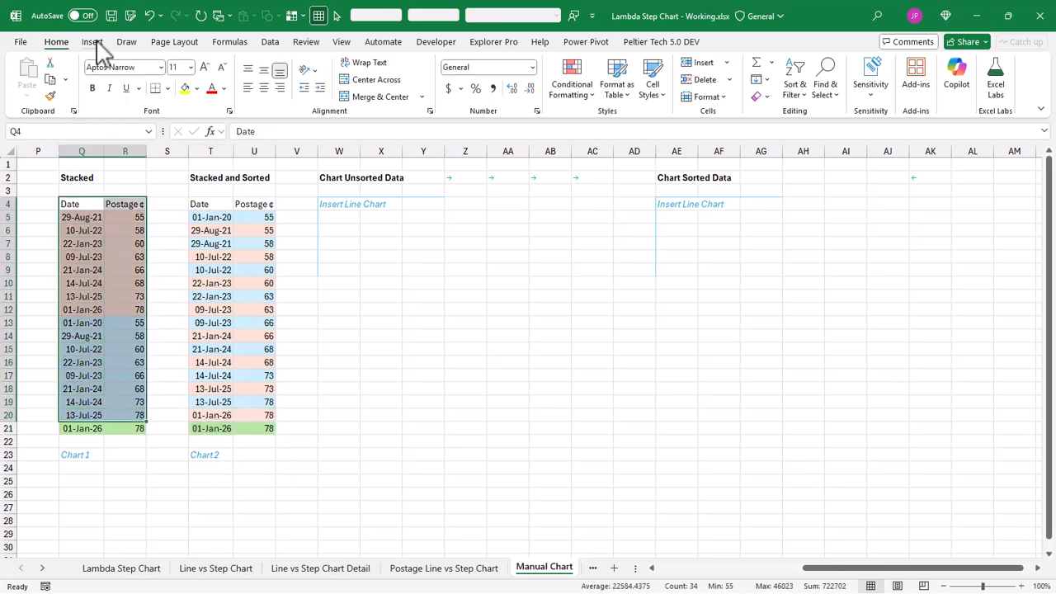
click(93, 42)
click(440, 79)
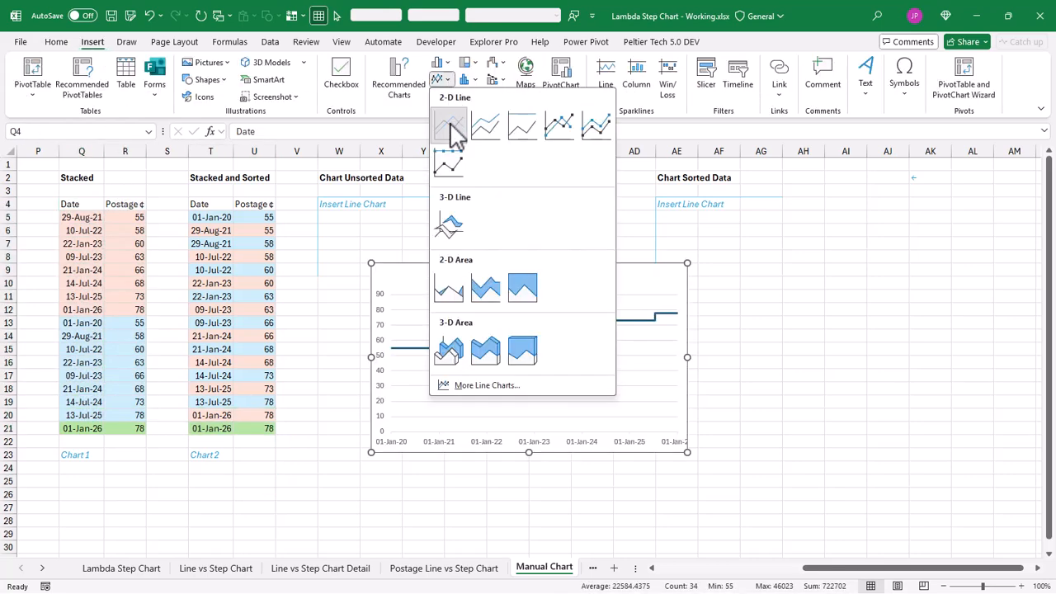
click(452, 128)
drag(440, 273, 384, 203)
Insert a 2-D line chart from the sorted data T4:U20 and place it under Chart Sorted Data
drag(211, 206, 255, 415)
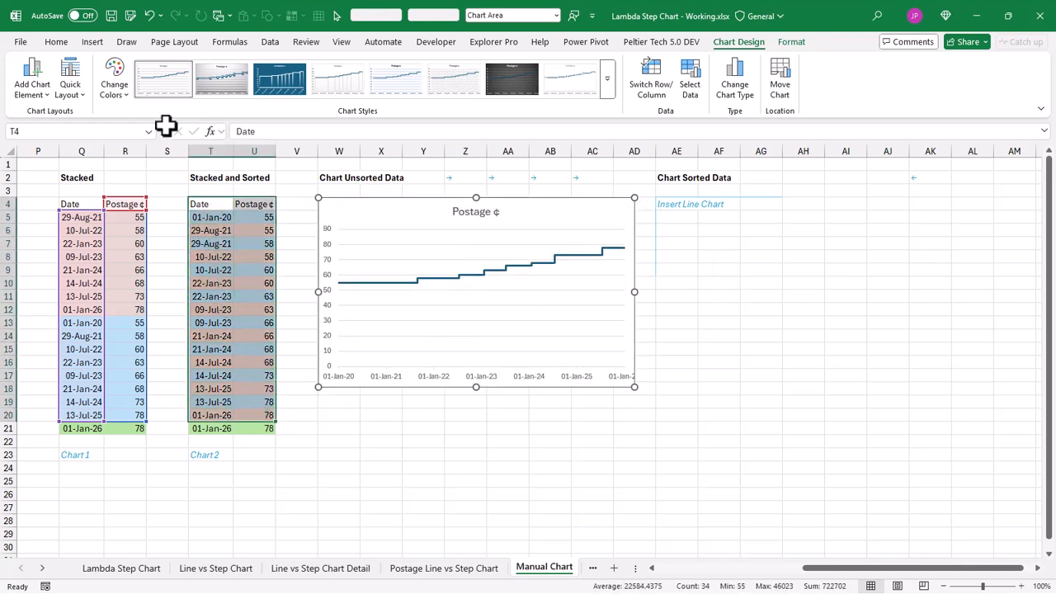
click(93, 42)
click(446, 80)
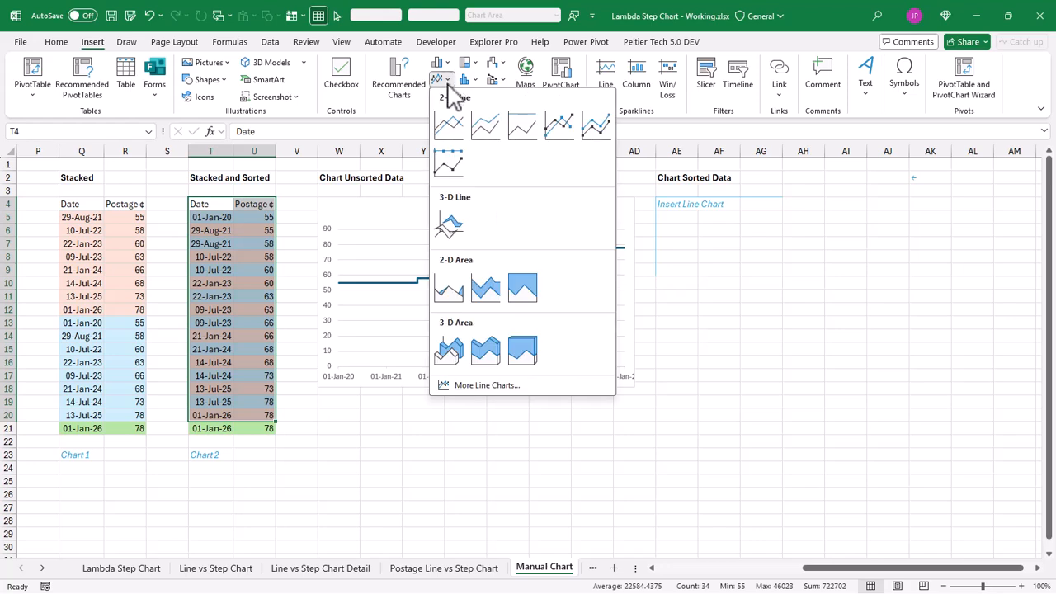
click(448, 125)
drag(419, 290, 706, 211)
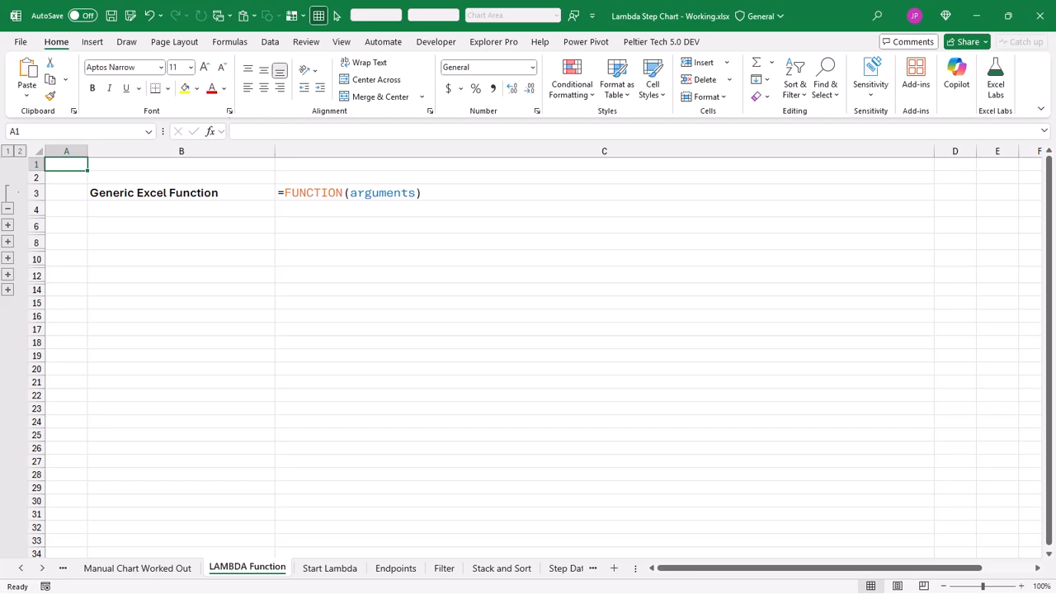
Expand the collapsed row groups on the LAMBDA Function sheet one by one, from LAMBDA Function through Formatted LAMBDA Function
click(7, 225)
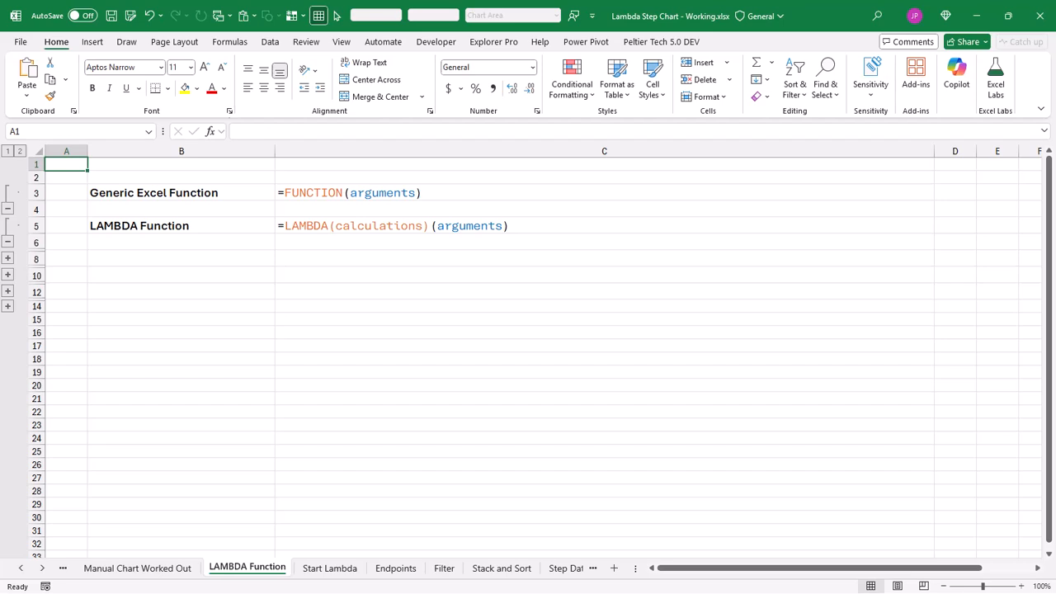
click(8, 258)
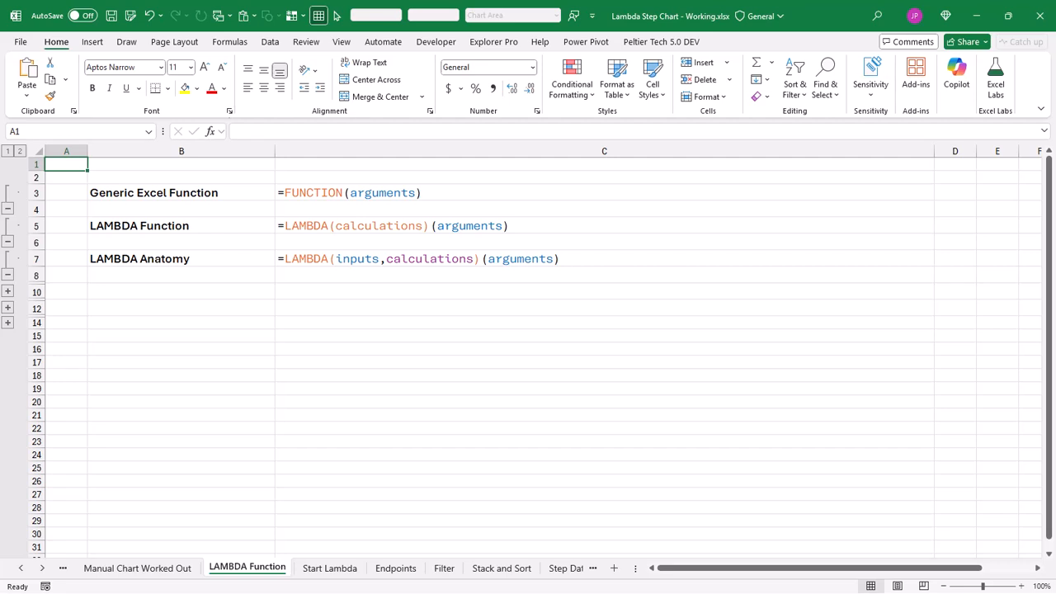
click(7, 291)
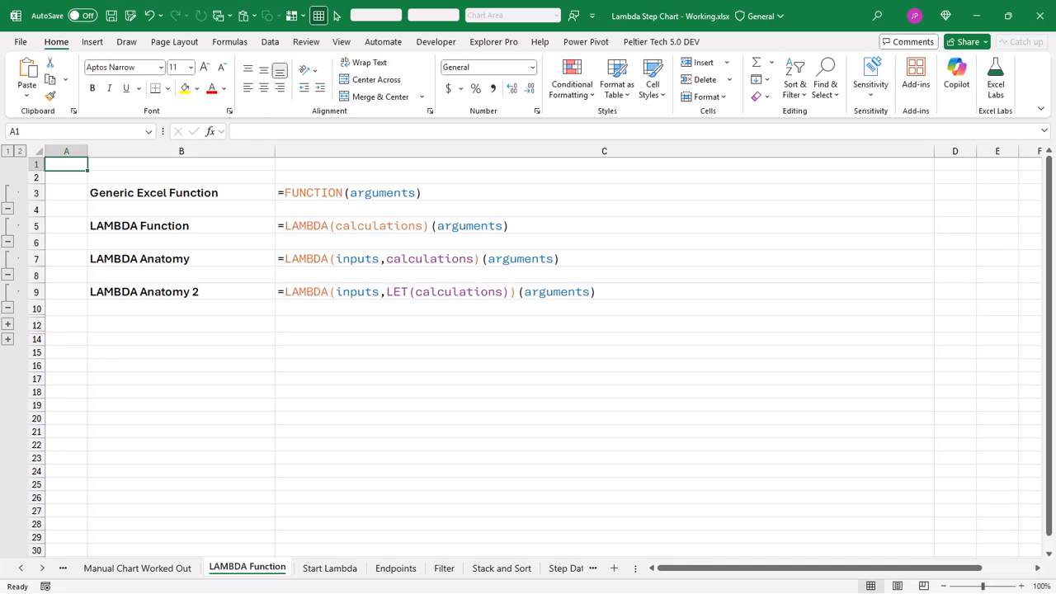
click(7, 324)
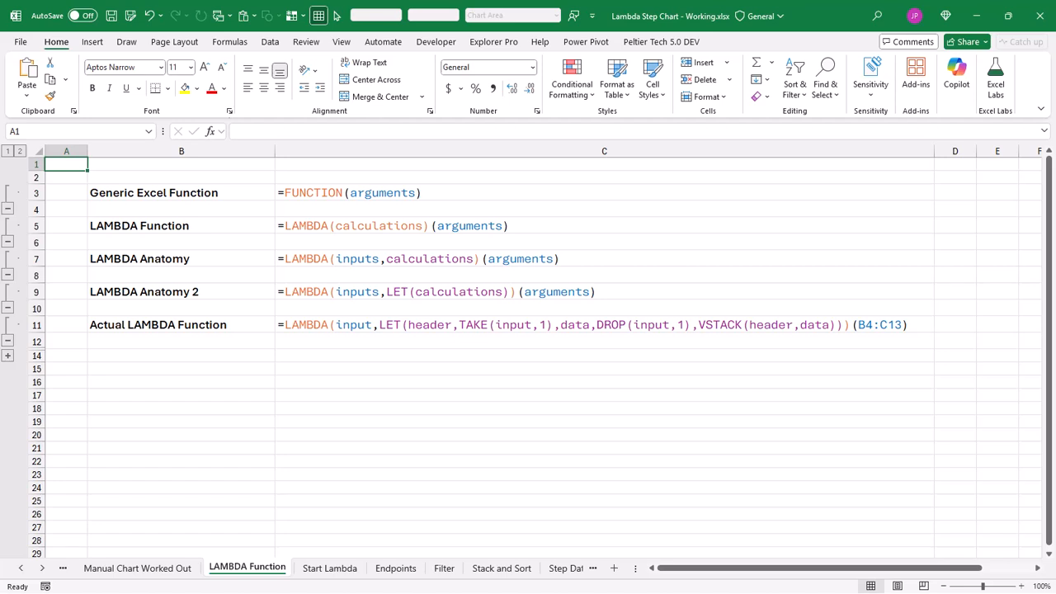
click(7, 355)
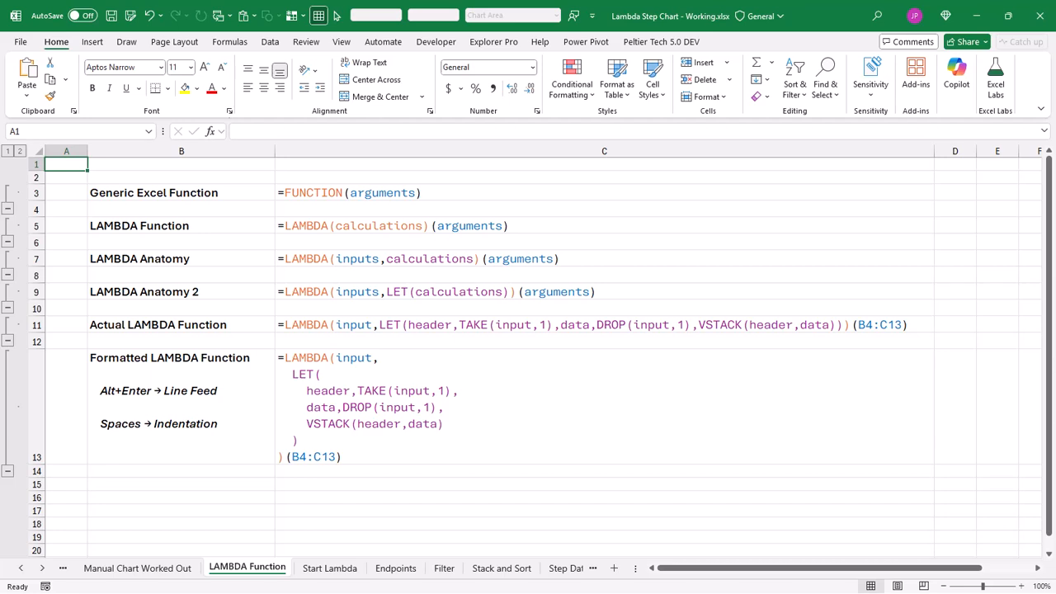
On the Start Lambda sheet, examine the input data, the date range, and the sample LAMBDA formula's inputs, arguments, header, data0 and VSTACK lines
key(ctrl+Page_Down)
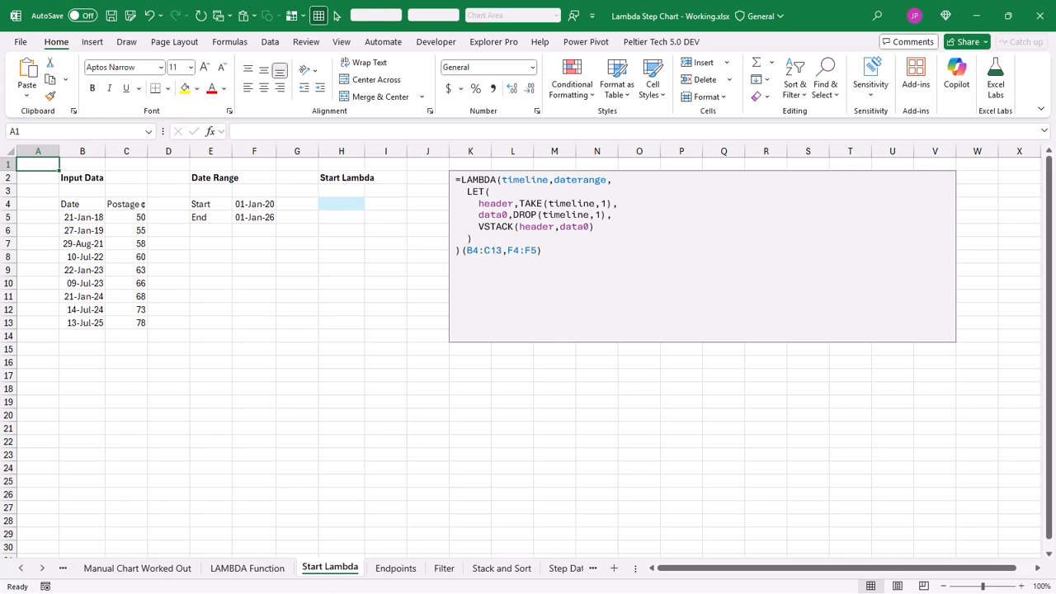
drag(68, 206, 136, 322)
drag(204, 206, 256, 217)
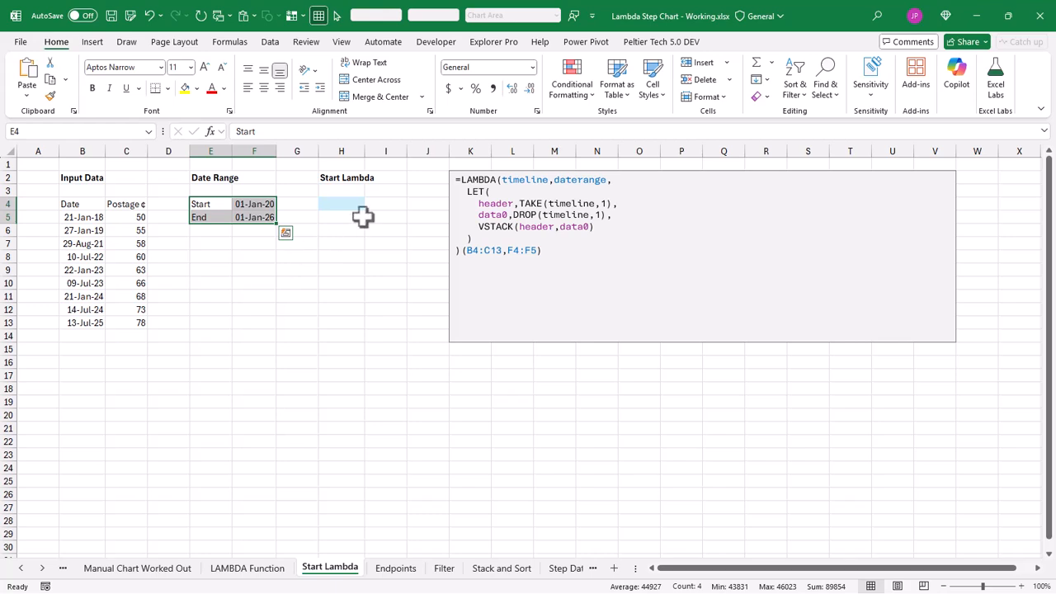
key(ctrl+Home)
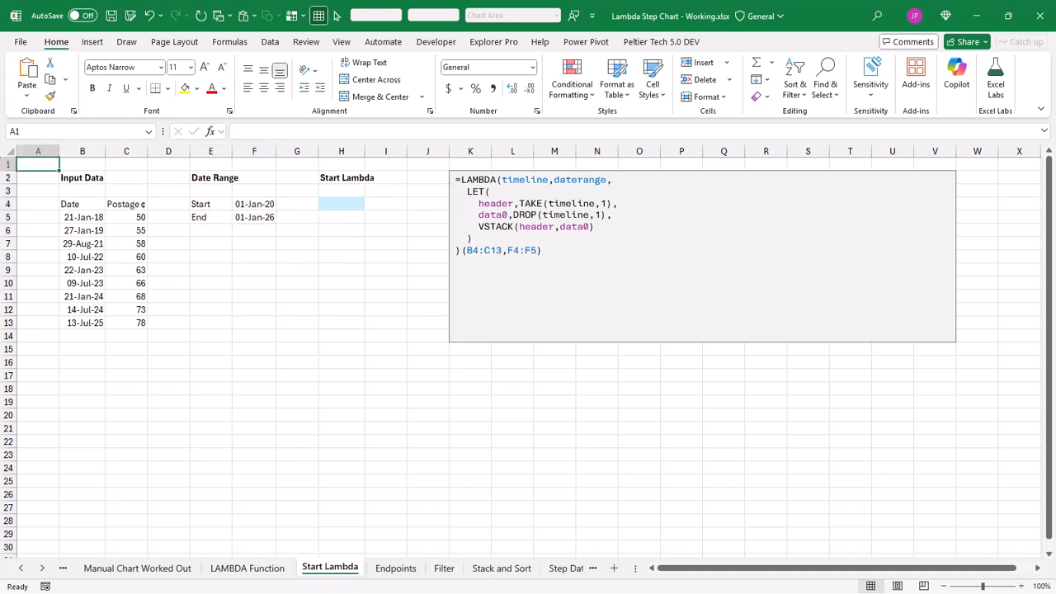
drag(501, 180, 606, 180)
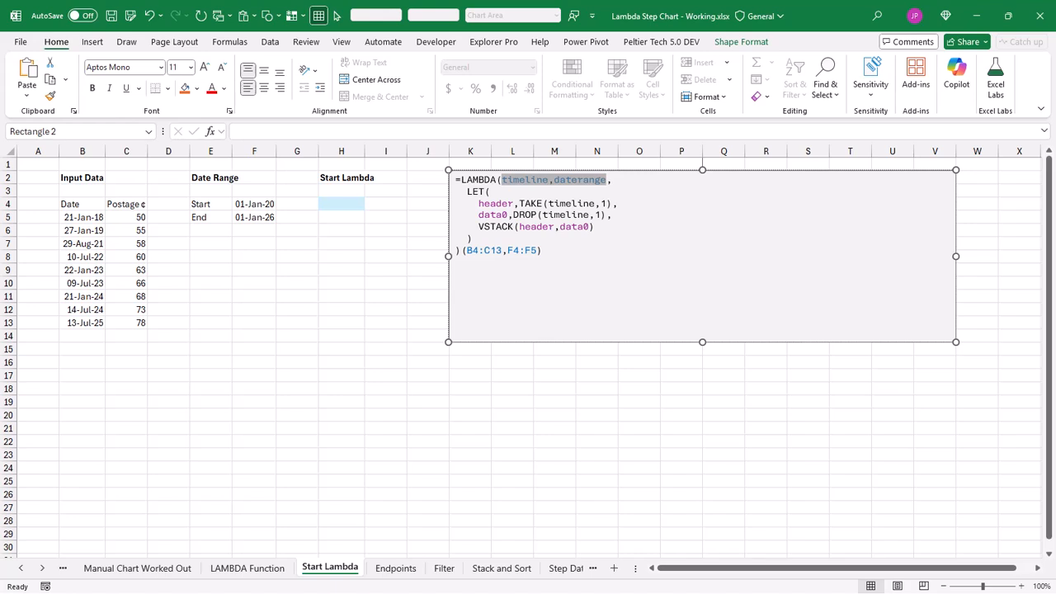
drag(467, 251, 537, 251)
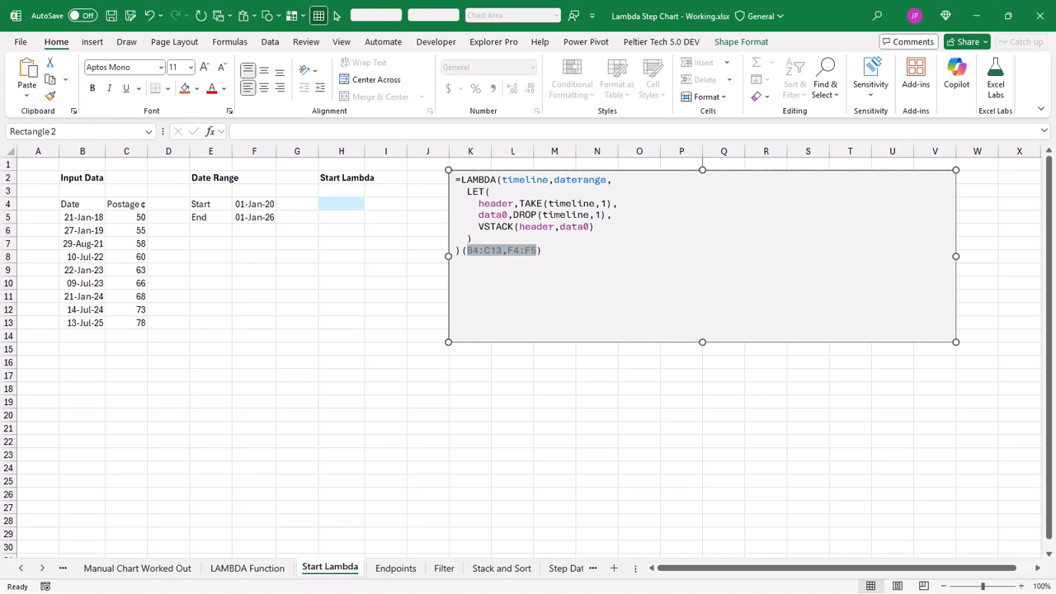
triple_click(538, 204)
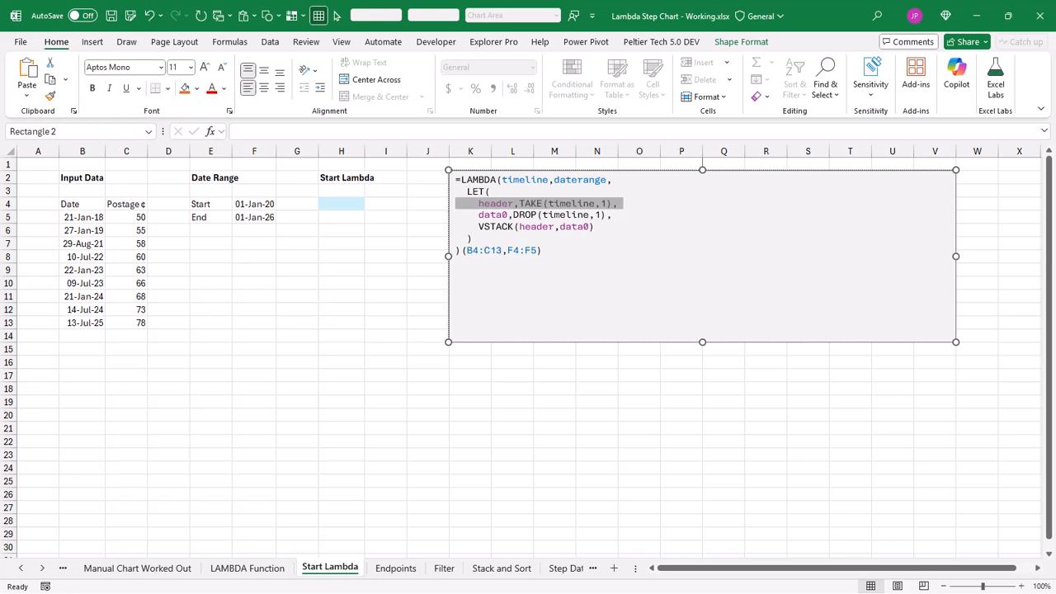
triple_click(537, 216)
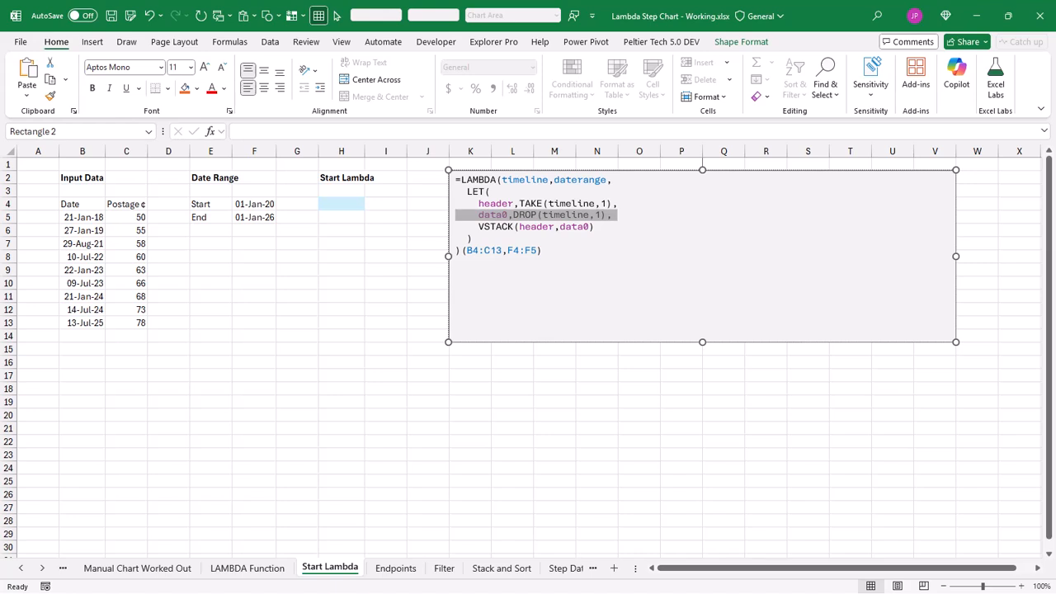
triple_click(536, 226)
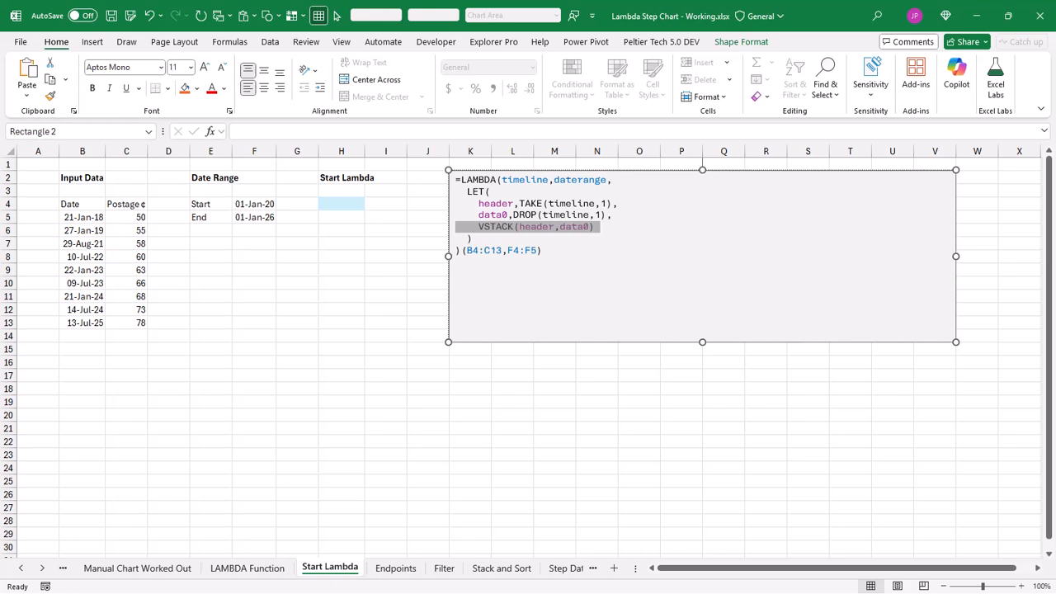
Start the formula =lambda(timeline,daterange,let())(B4:C13,F4:F5) in cell H4 of the Start Lambda sheet, working in the expanded formula bar
click(353, 206)
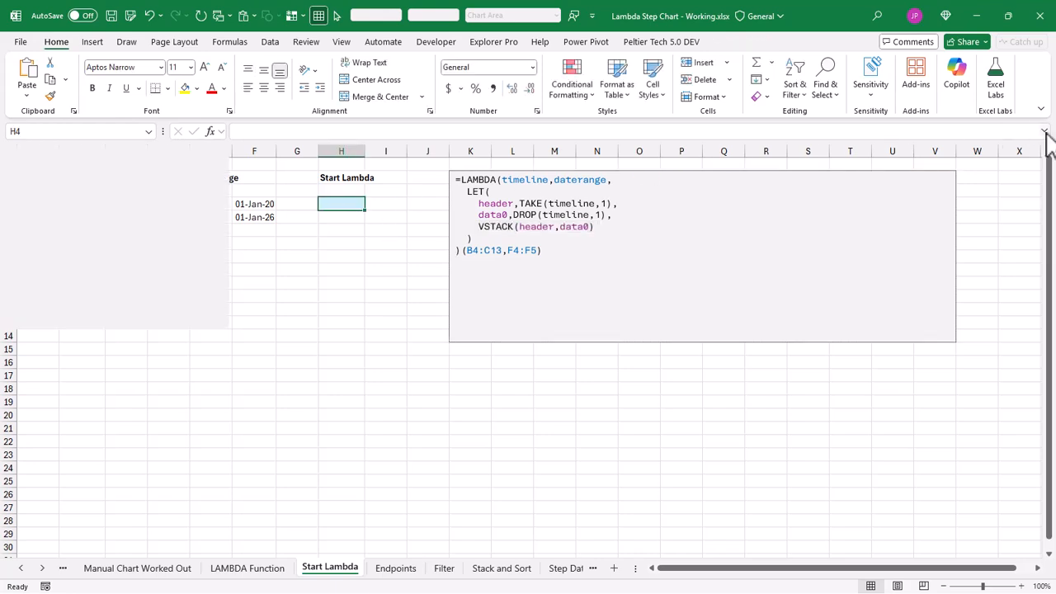
click(1044, 132)
click(503, 134)
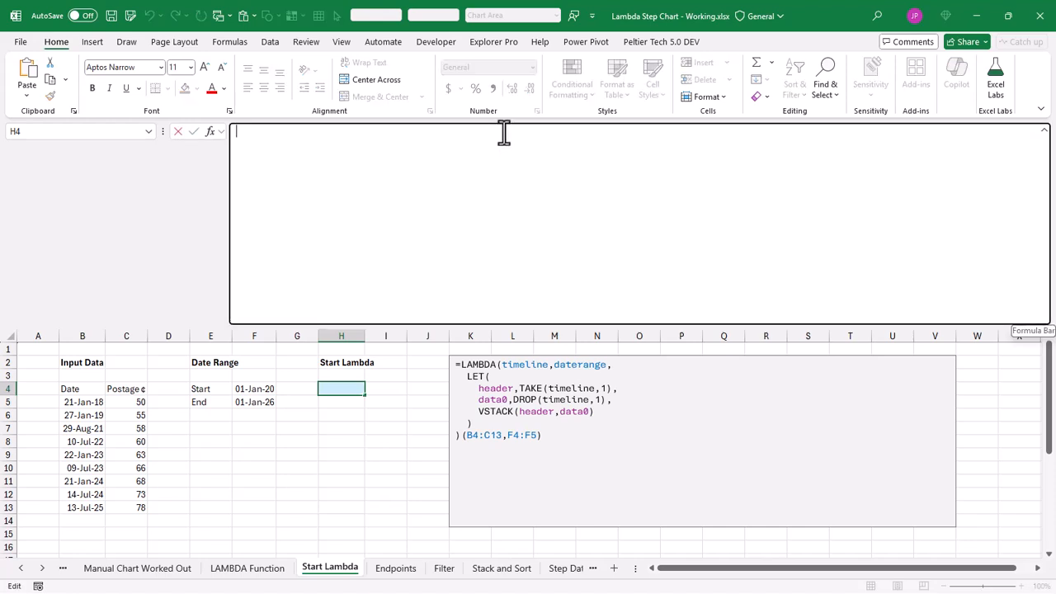
text(=)
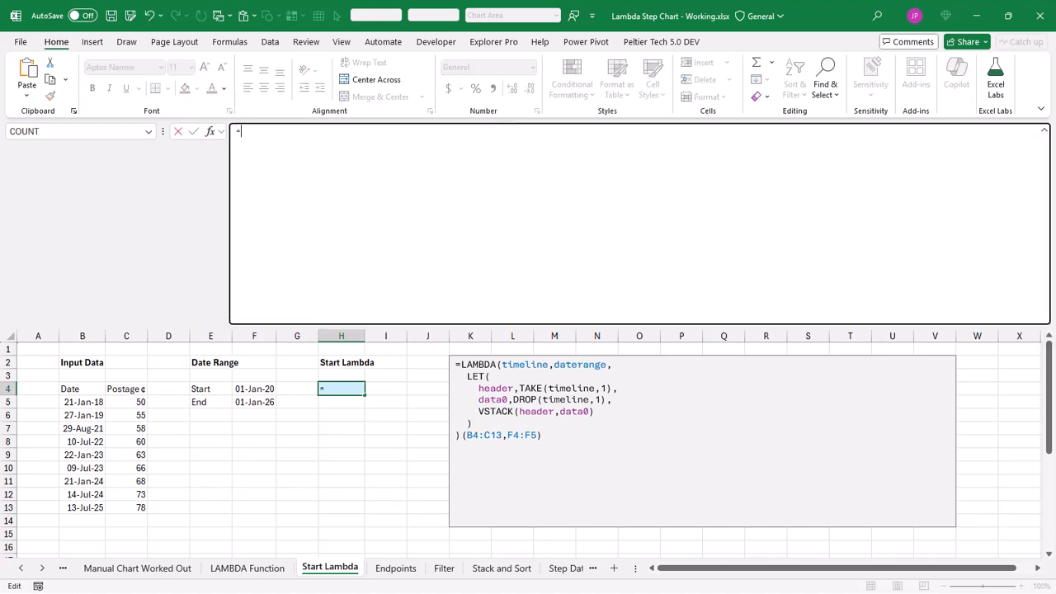
text(lambda()
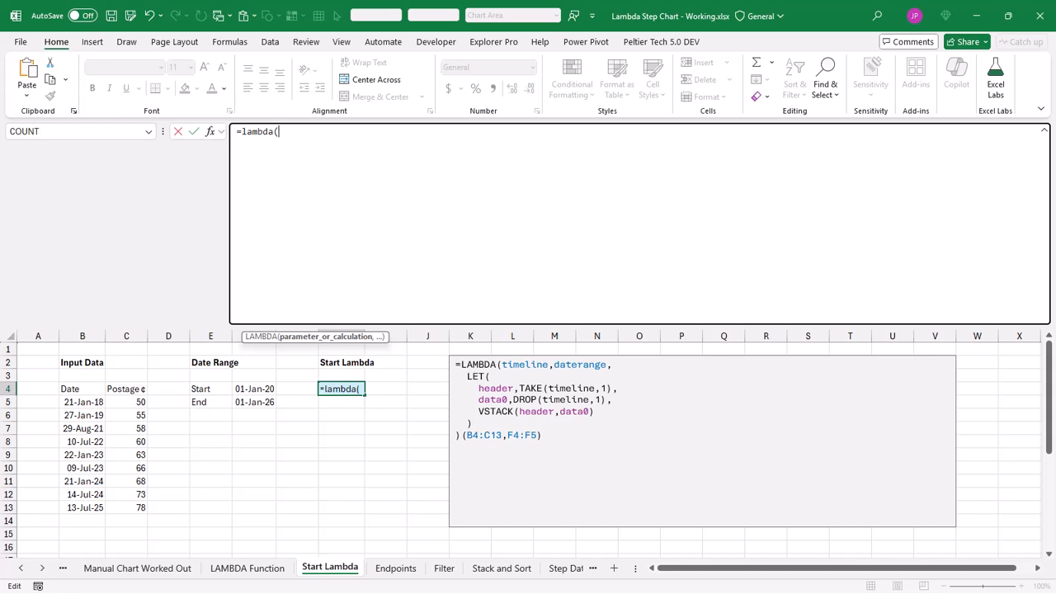
text(timeline,daterange,let()))
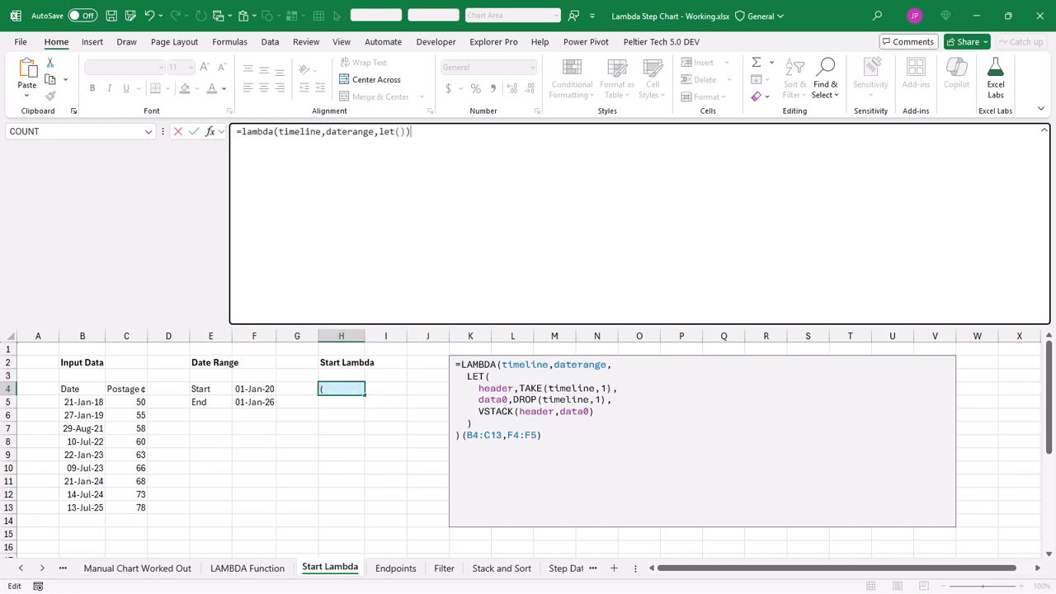
text(()
drag(82, 389, 127, 506)
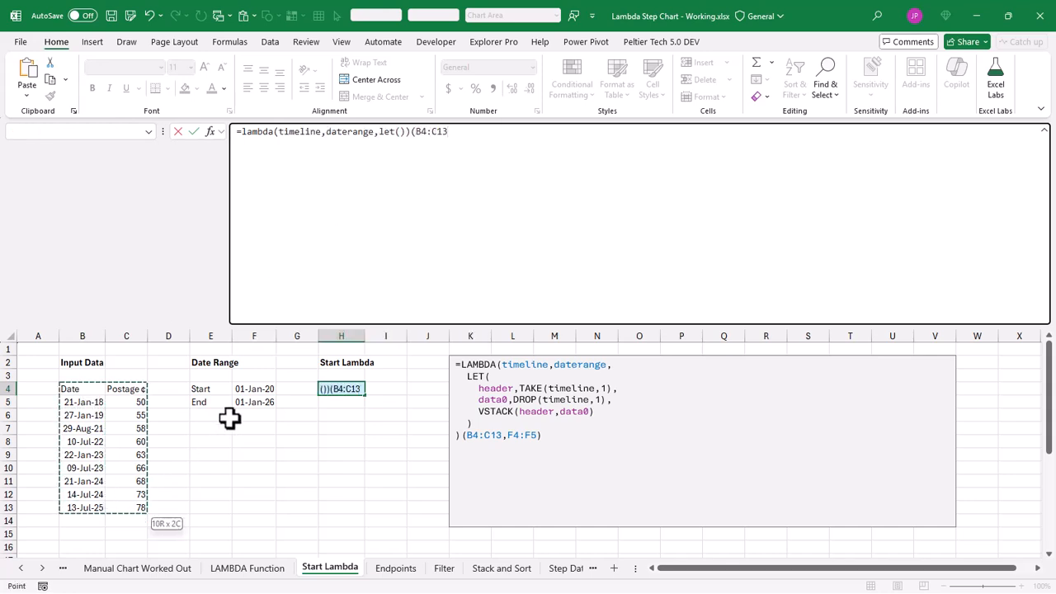
text(,)
drag(254, 388, 254, 401)
text())
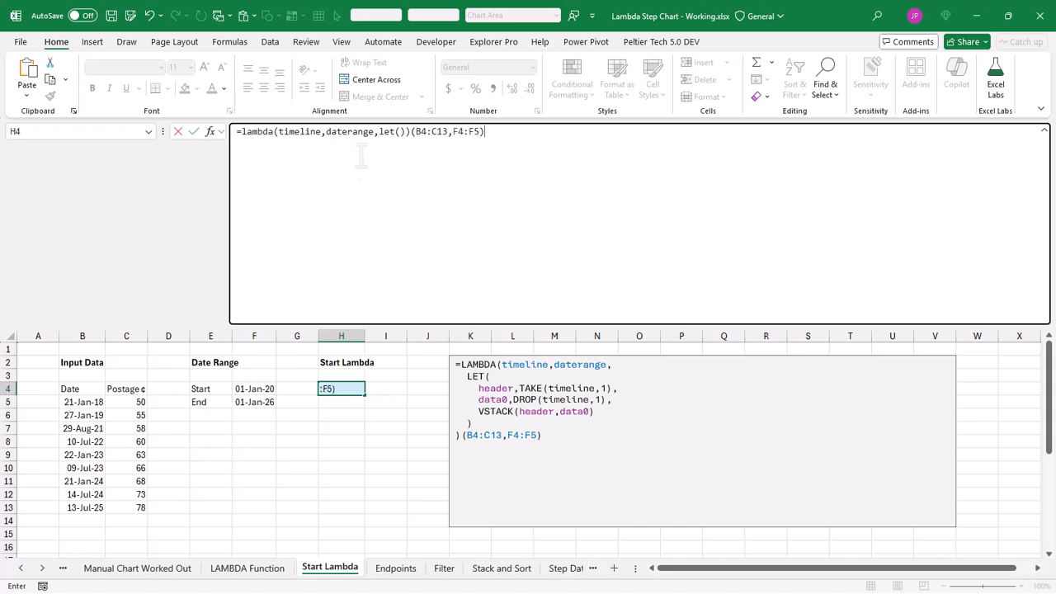
Break the formula into indented lines, with LET and the closing parentheses of LET and LAMBDA each starting their own line
key(alt+Return)
key(Right)
key(Right)
key(Right)
key(Right)
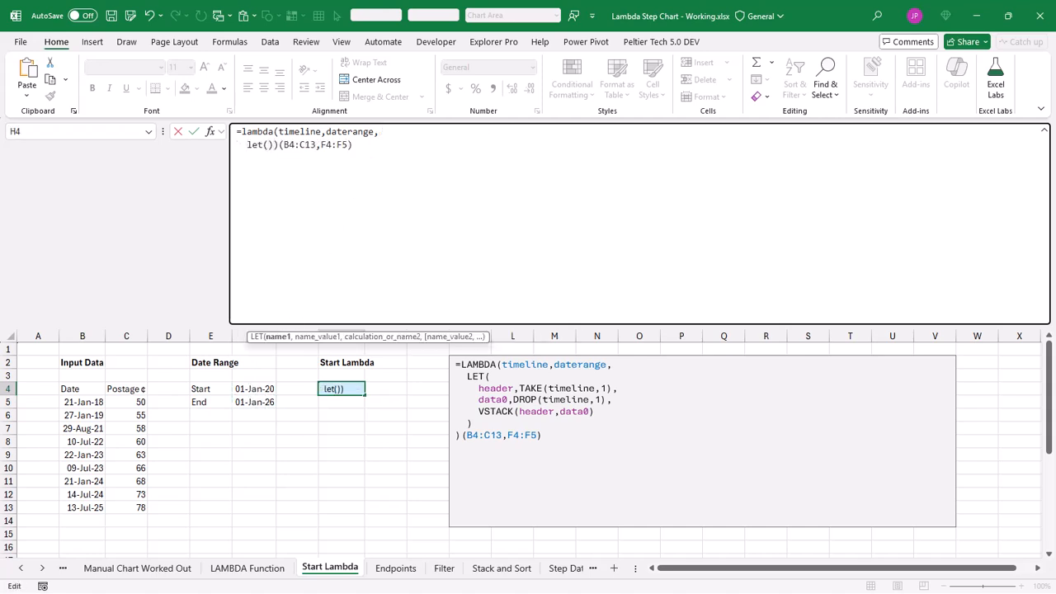
key(alt+Return)
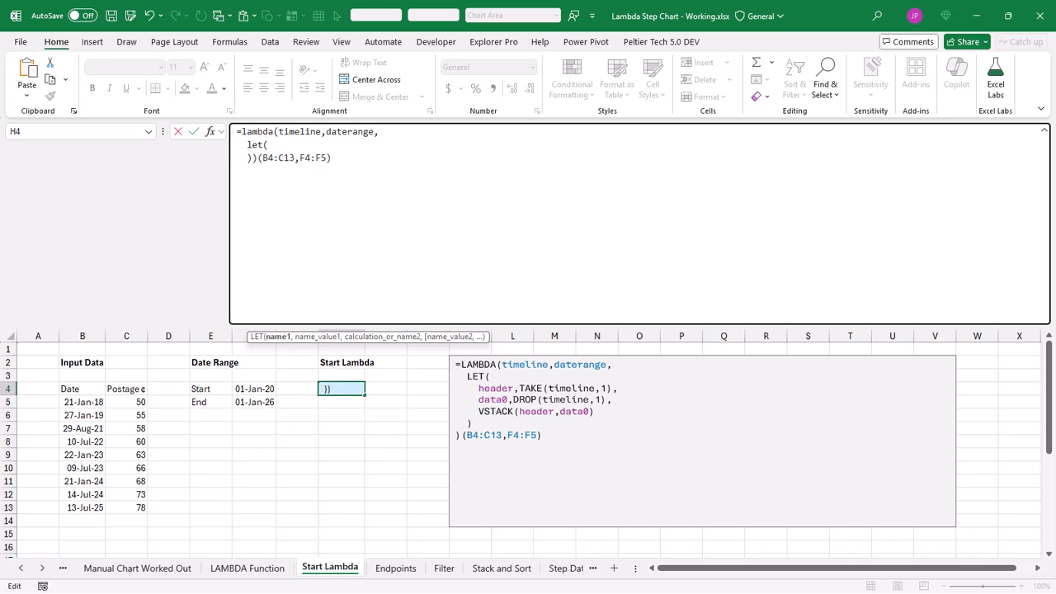
key(Right)
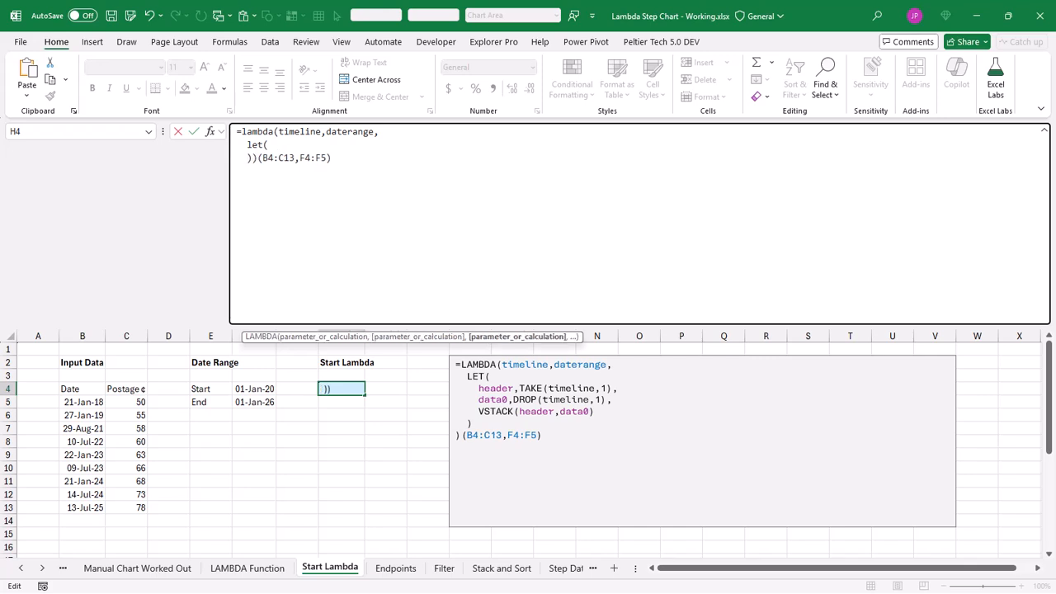
key(alt+Return)
key(Up)
key(Left)
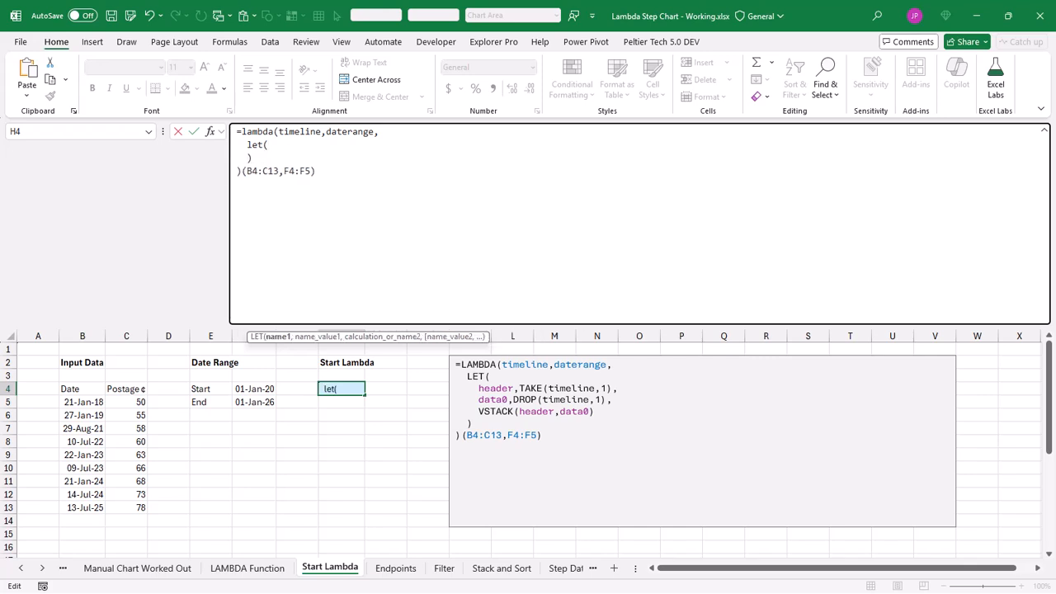
Inside LET, define header as TAKE(timeline,1) and data0 as DROP(timeline,1), return VSTACK(header,data0), and enter the formula in H4
key(alt+Return)
text(header,take(timeline,1),)
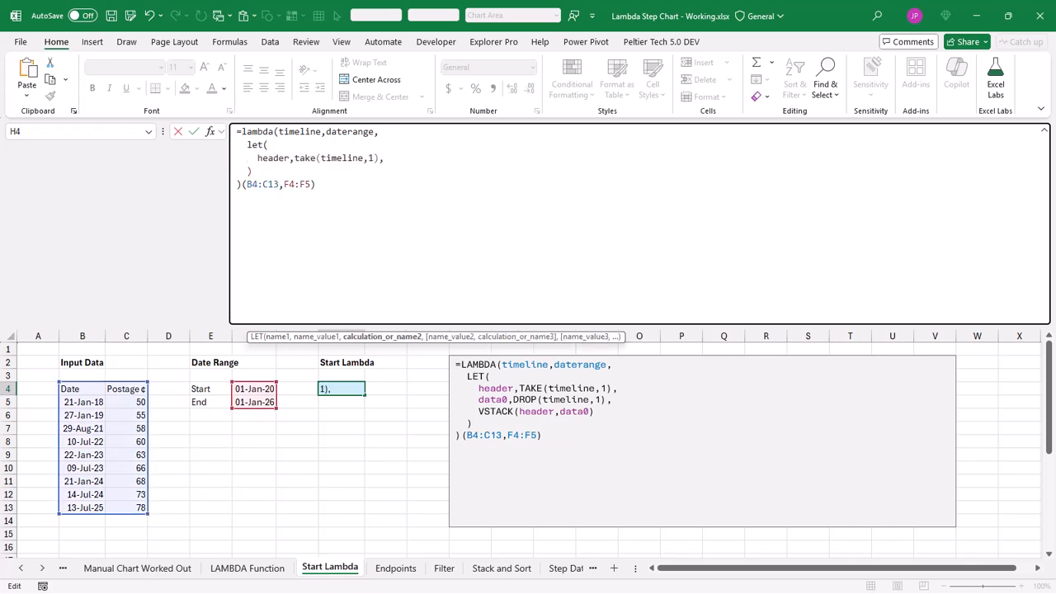
key(alt+Return)
text(data0,drop(timeline,1),)
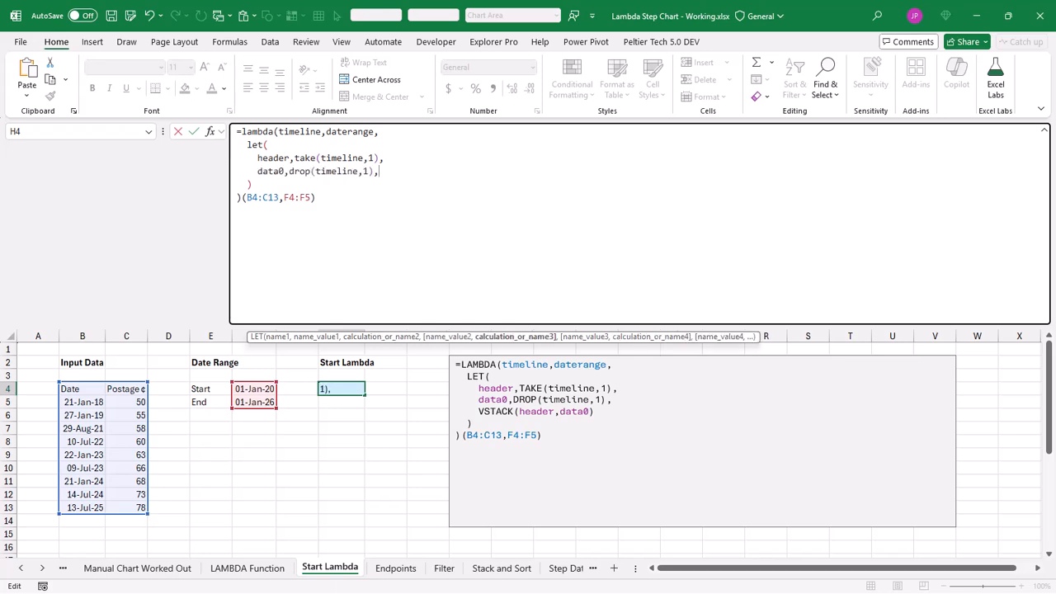
key(alt+Return)
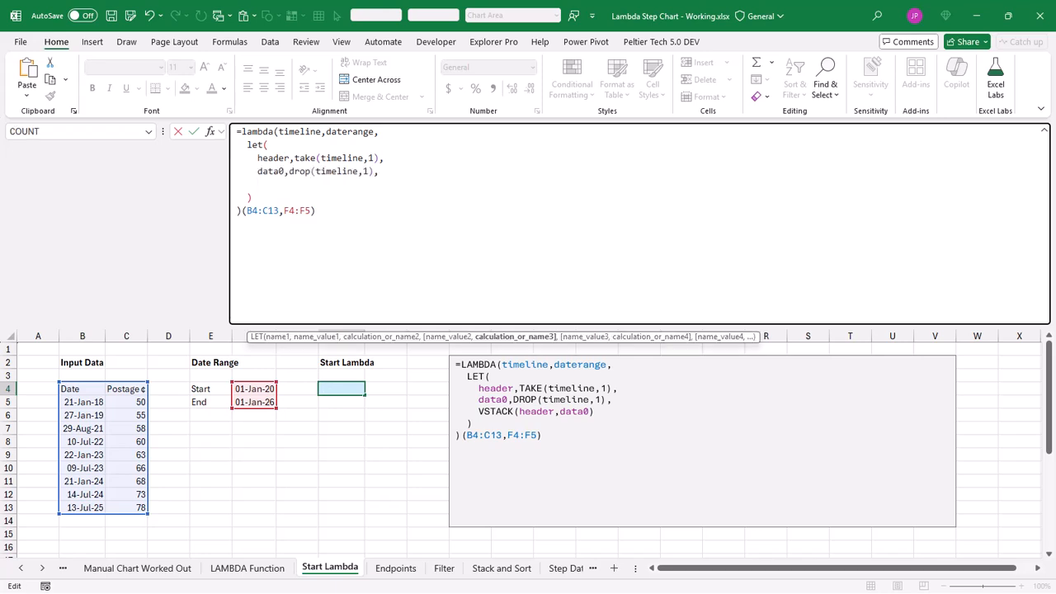
text(vstack(header,data0))
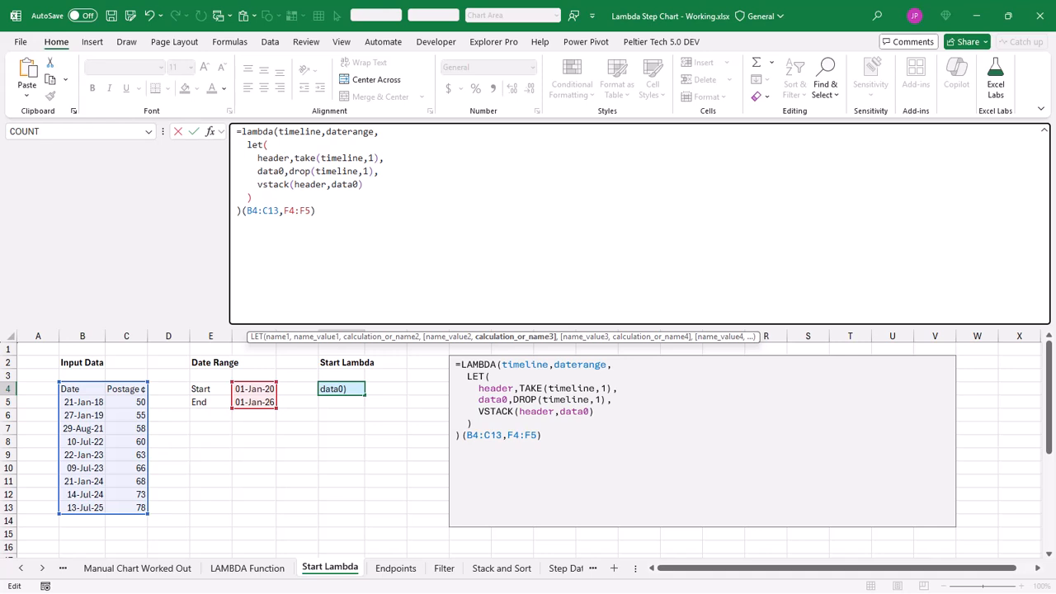
key(ctrl+Return)
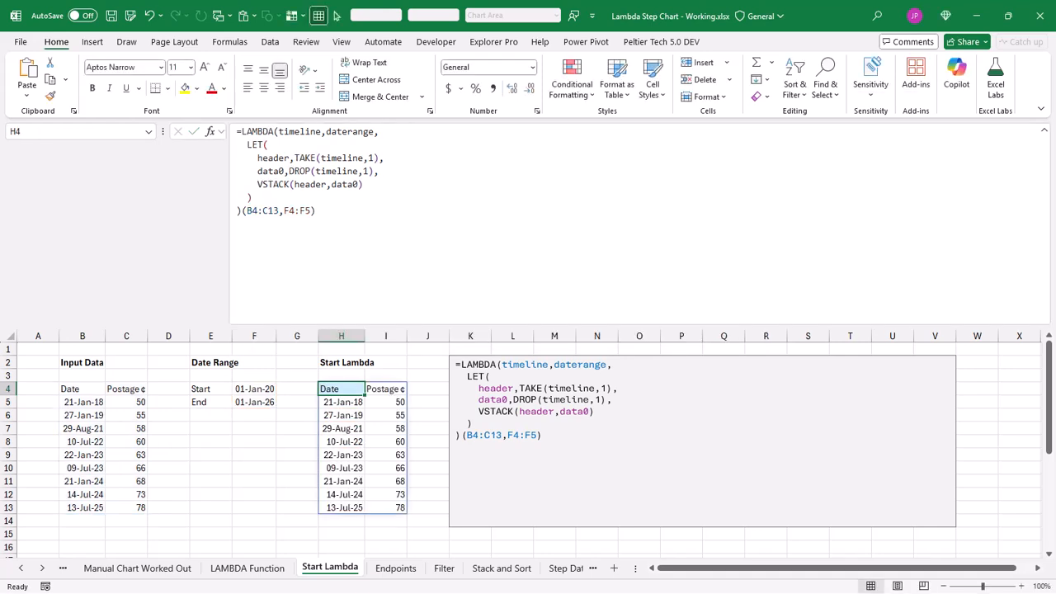
click(1044, 132)
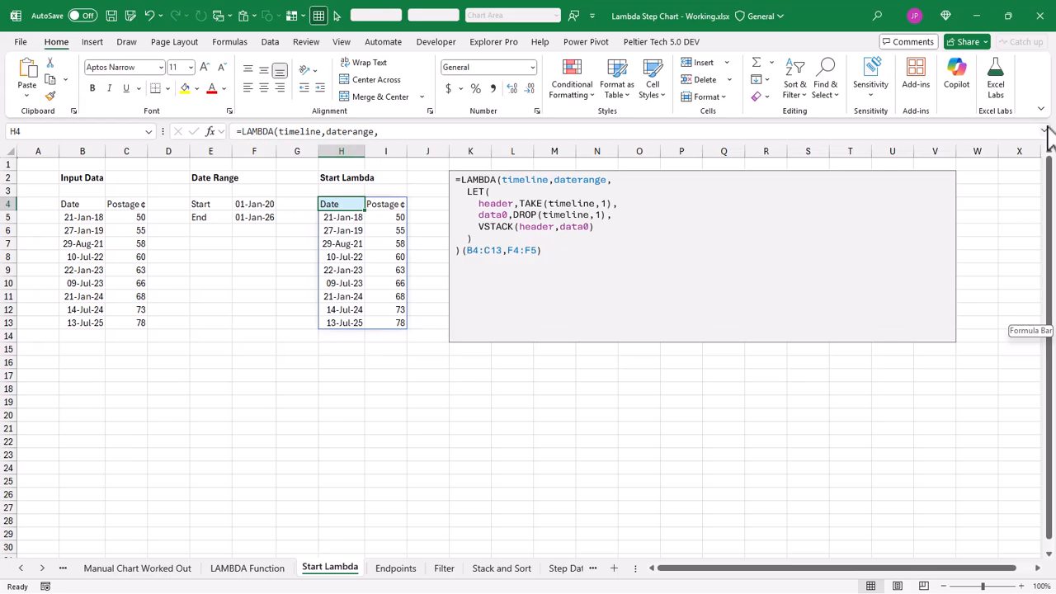
In the H4 formula on the Endpoints sheet, add dates0,TAKE(data0,,1) and prices0,TAKE(data0,,-1) on separate lines below data0
key(ctrl+Page_Down)
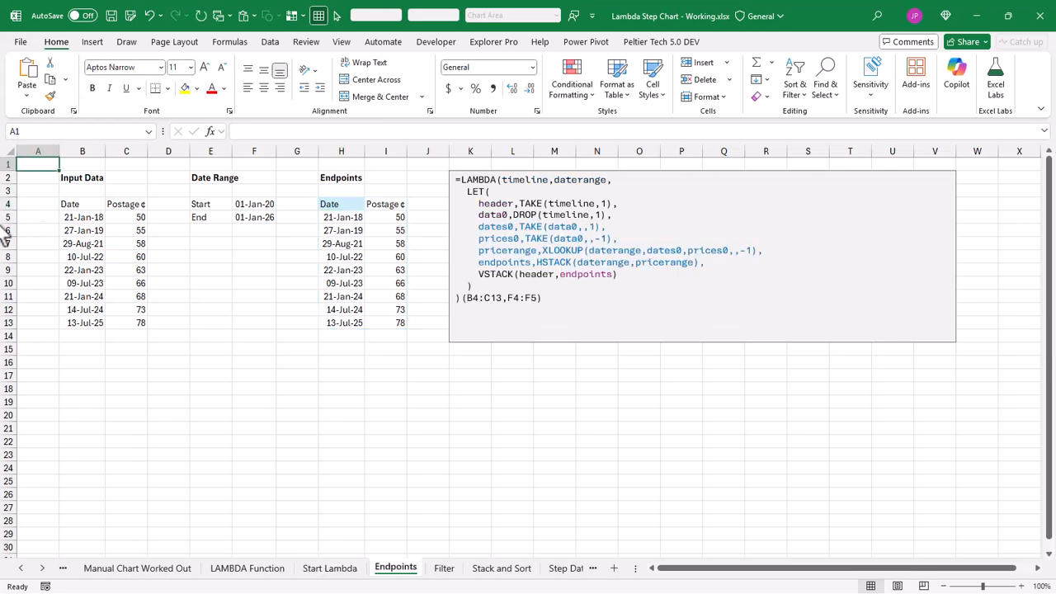
click(331, 206)
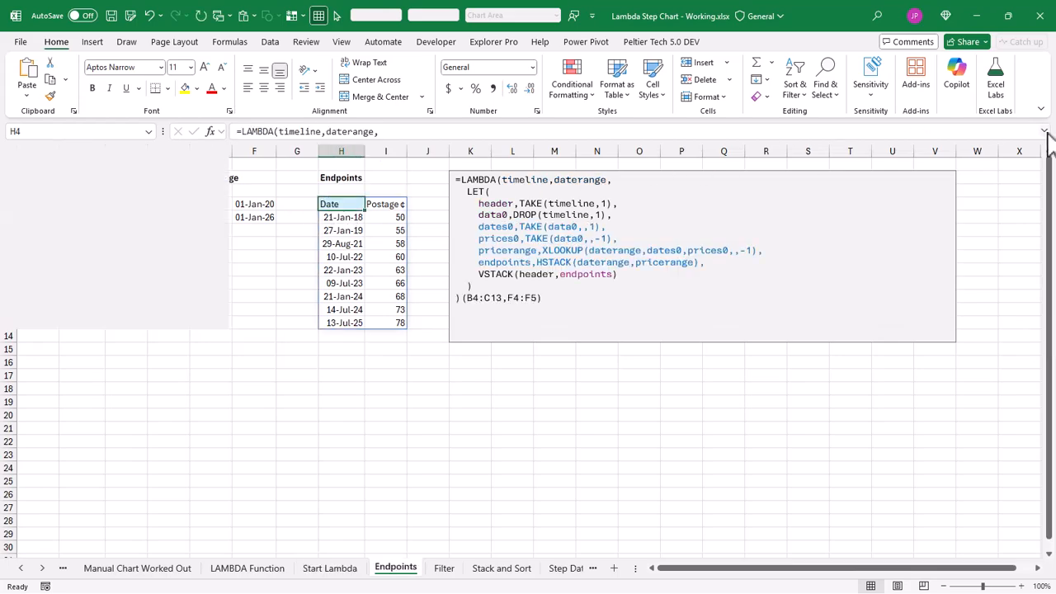
click(1045, 131)
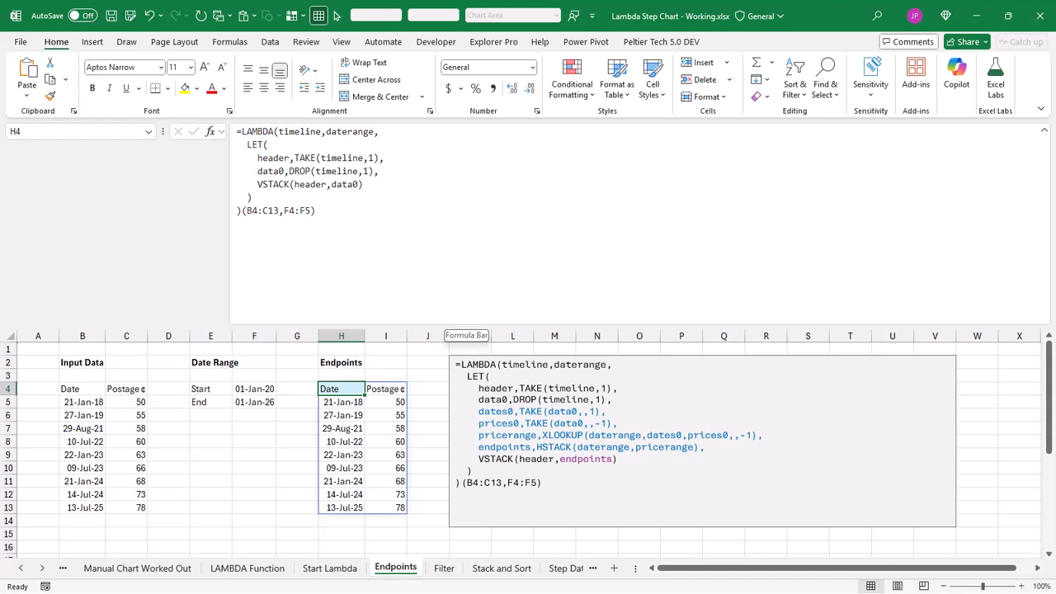
click(381, 172)
key(alt+Return)
key(alt+Return)
key(alt+Return)
key(alt+Return)
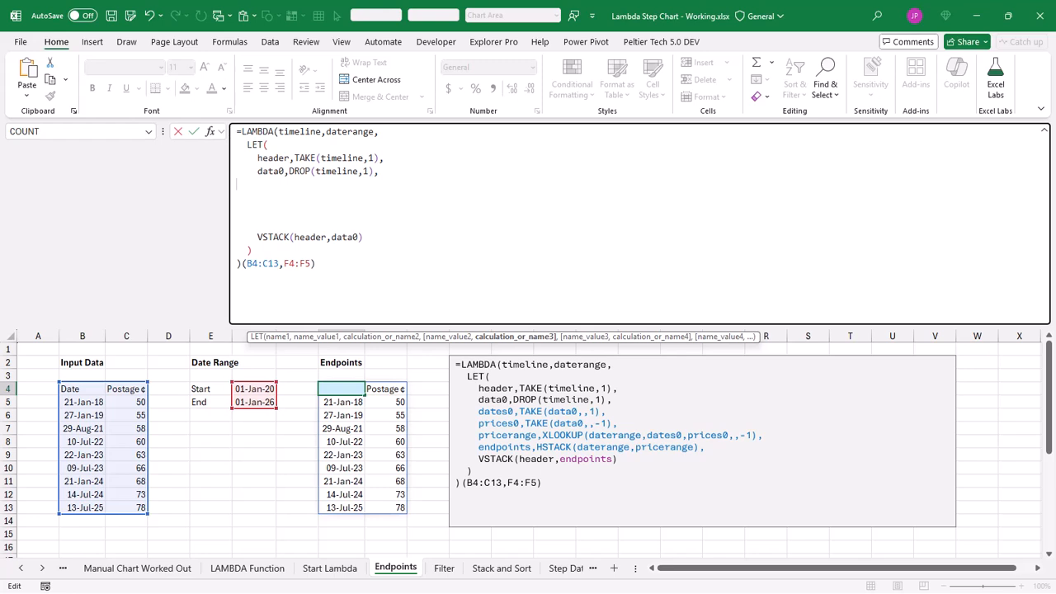
text(dates0,take(data0,,1),)
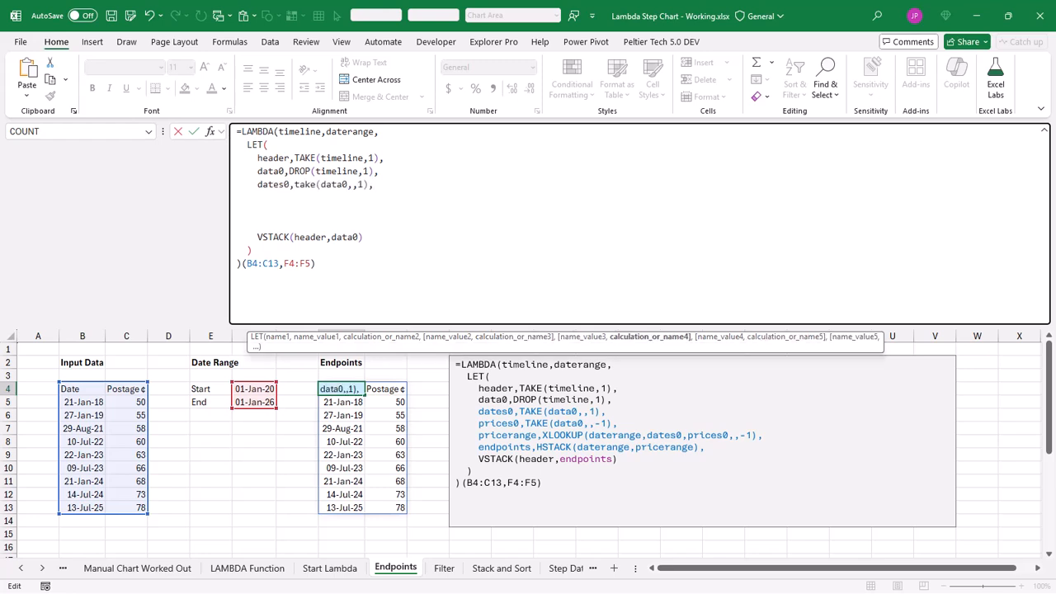
key(alt+Return)
text(prices0,take(data0,,-1),)
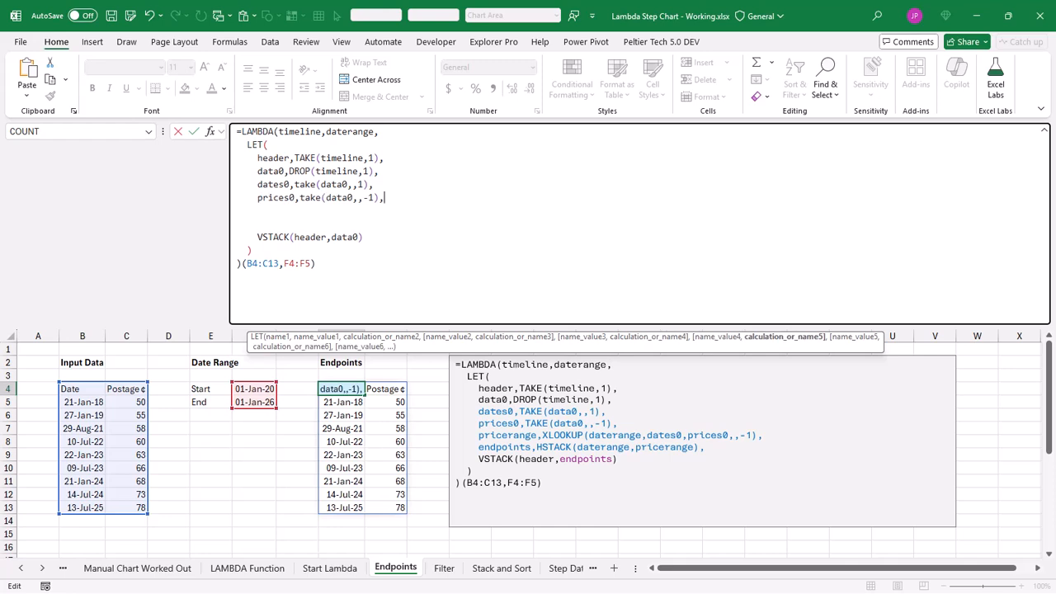
Add the lines pricerange,XLOOKUP(daterange,dates0,prices0,,-1) and endpoints,HSTACK(daterange,pricerange) above the VSTACK line
key(alt+Return)
text(pricerange,xlookup(daterange,dates0,prices0,,-1),)
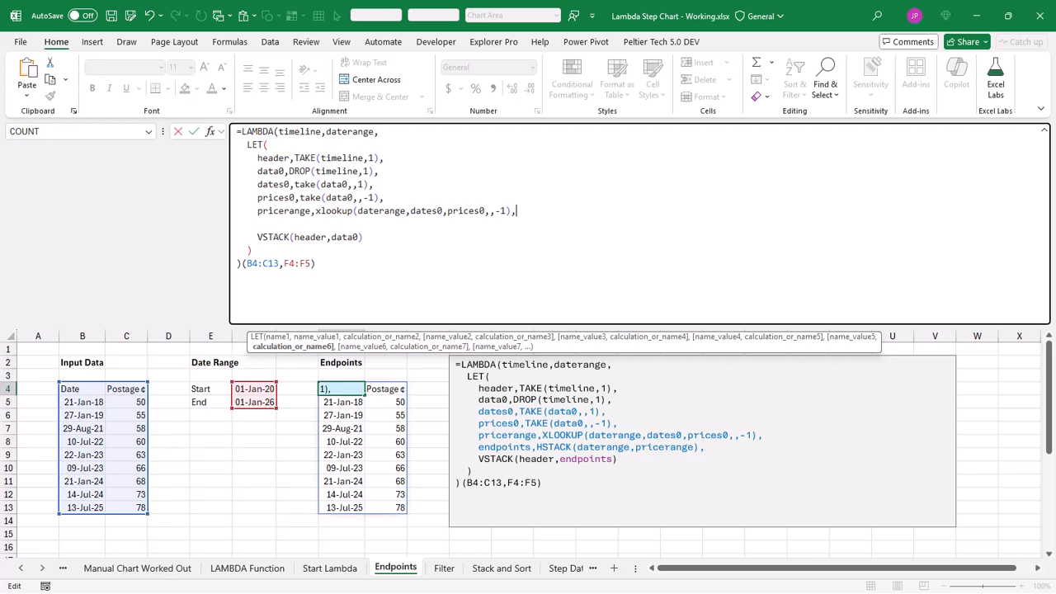
click(236, 224)
text(endpoints,hstack(daterange,pricerange),)
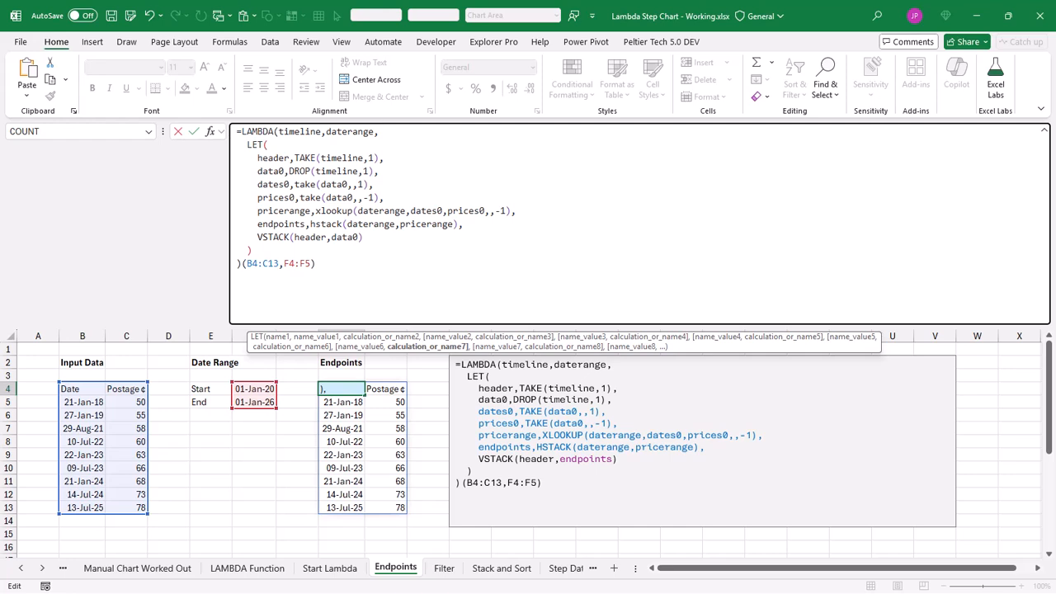
Change the final line to VSTACK(header,endpoints), enter the formula in H4, and collapse the formula bar
double_click(346, 238)
text(endpoints)
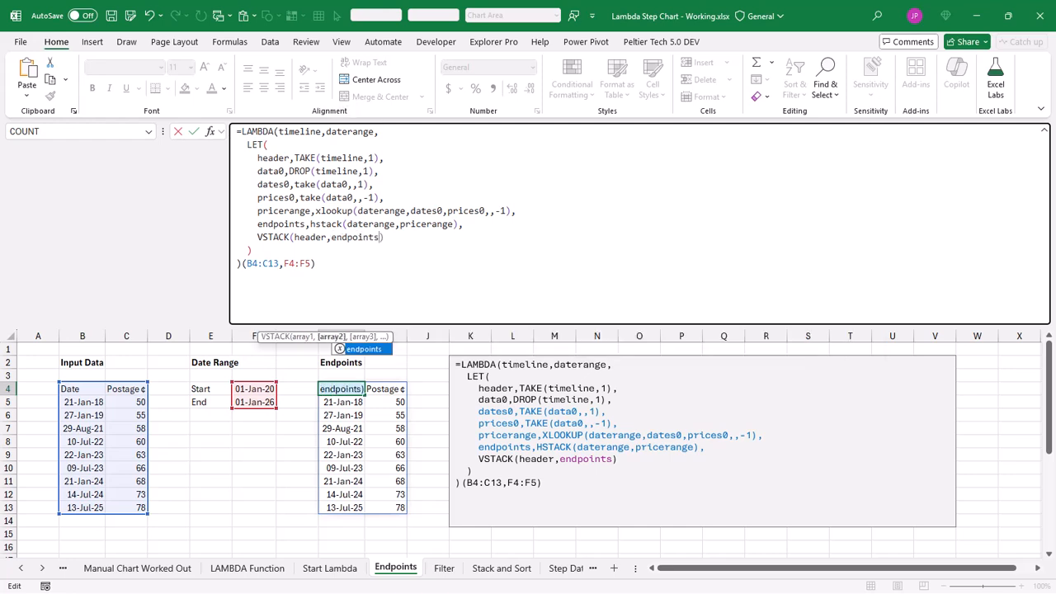
key(ctrl+Return)
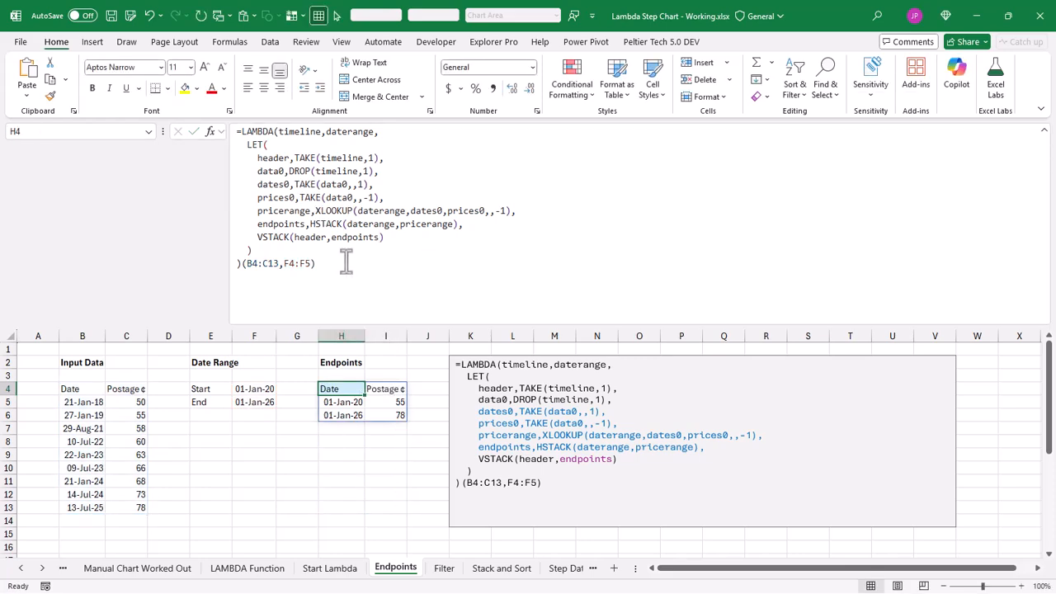
click(1044, 131)
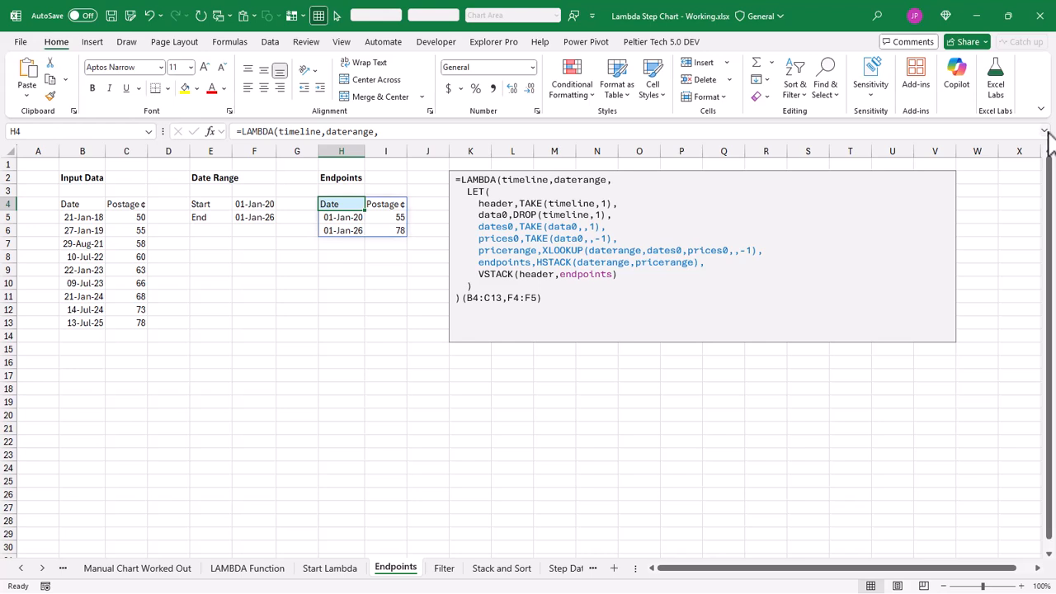
In the H4 formula on the Filter sheet, add the line data1,FILTER(data0,(dates0>=MIN(daterange))*(dates0<=MAX(daterange))), below the endpoints line
key(ctrl+Page_Down)
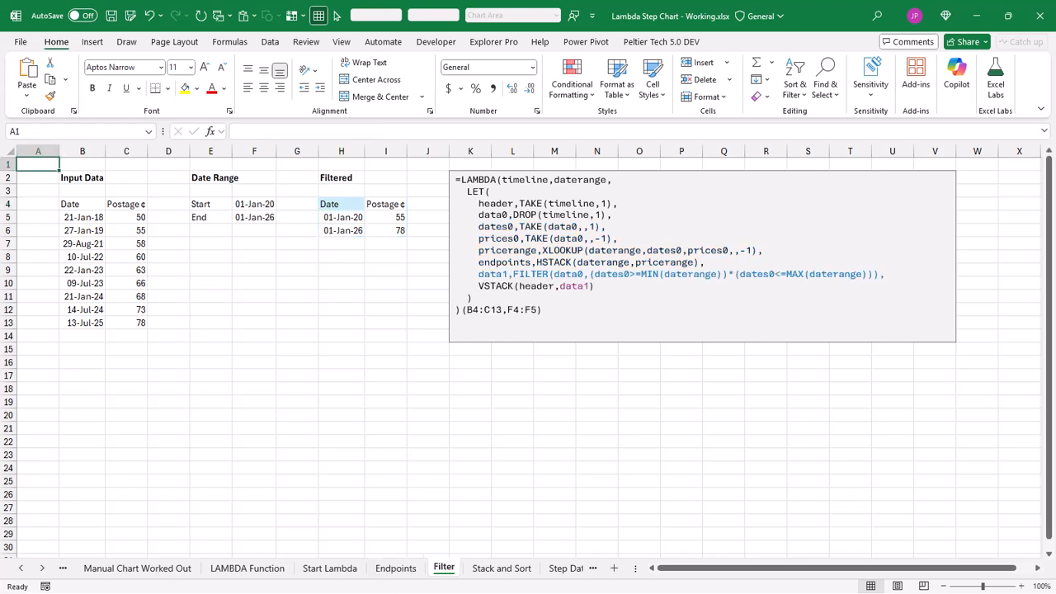
click(337, 207)
click(1044, 132)
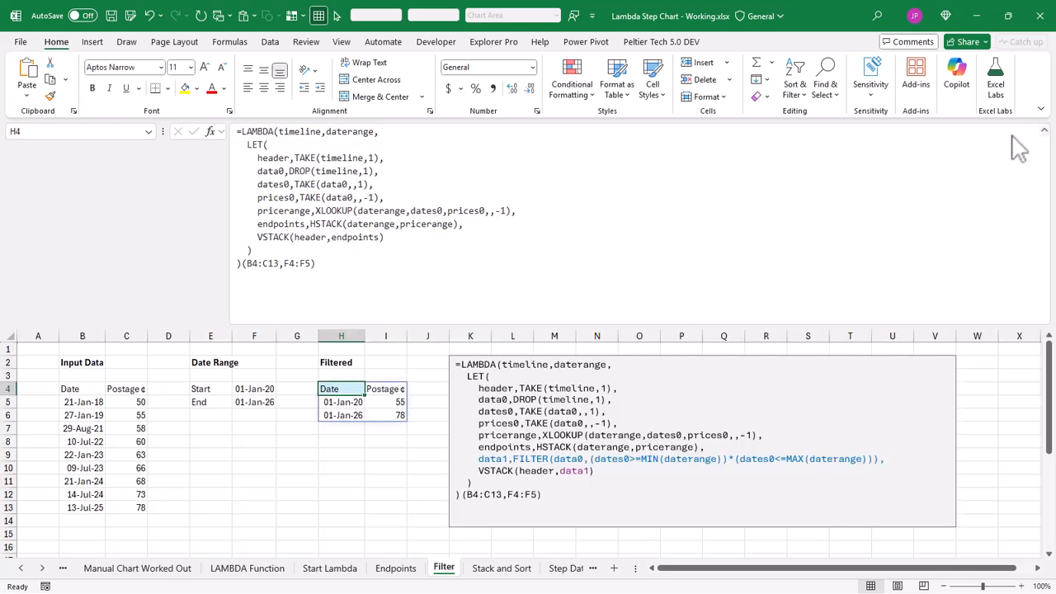
click(466, 223)
key(alt+Return)
text(data1)
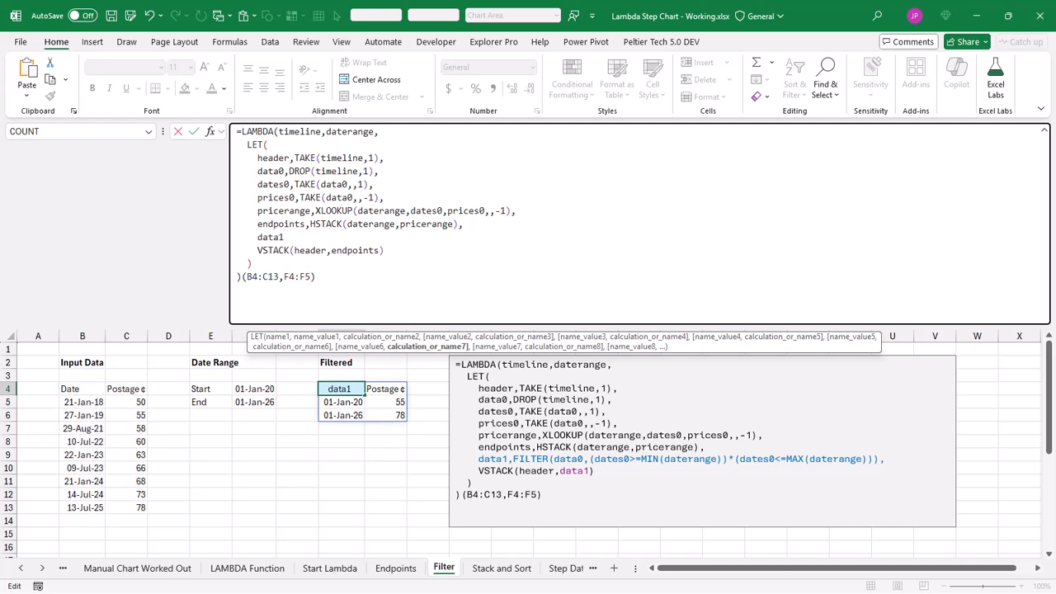
text(,filter(data0,)
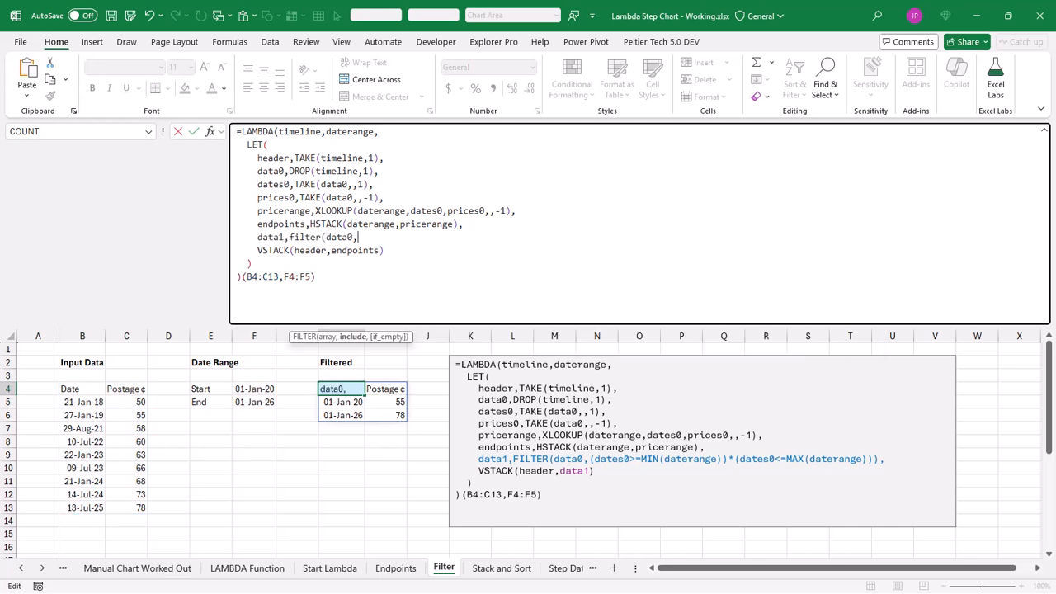
text((dates0>=min(daterange)))
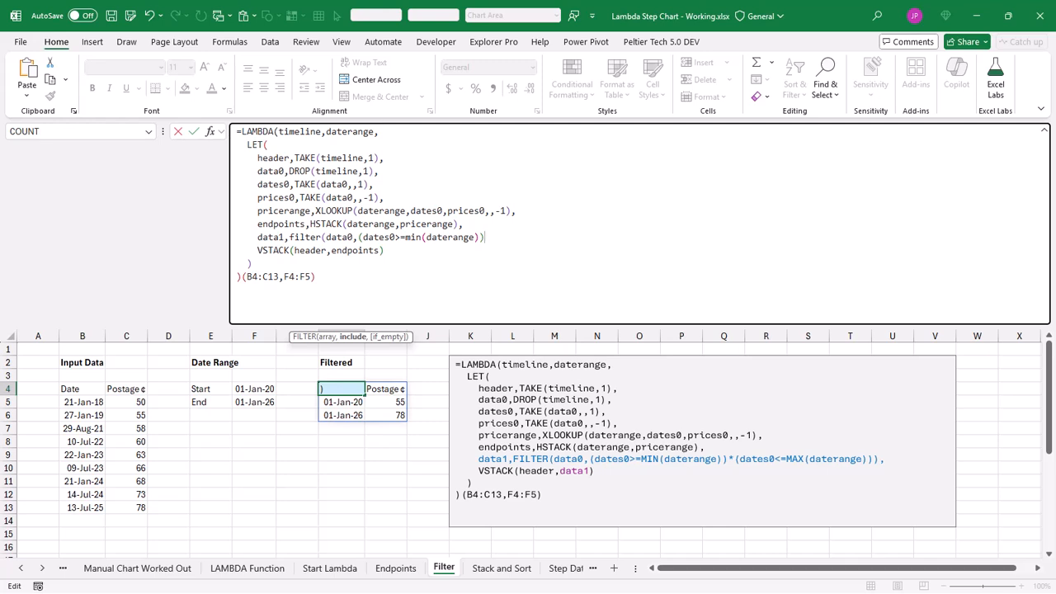
text(*(dates0<=max(daterange))),     VSTACK(header,endpoints)   ) )(B4:C13)
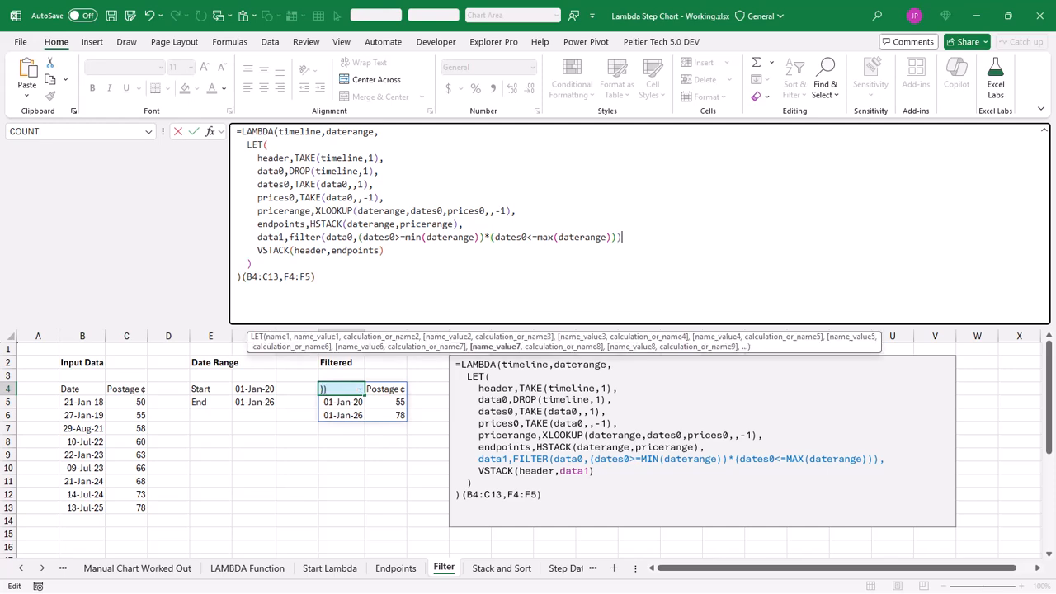
text(,)
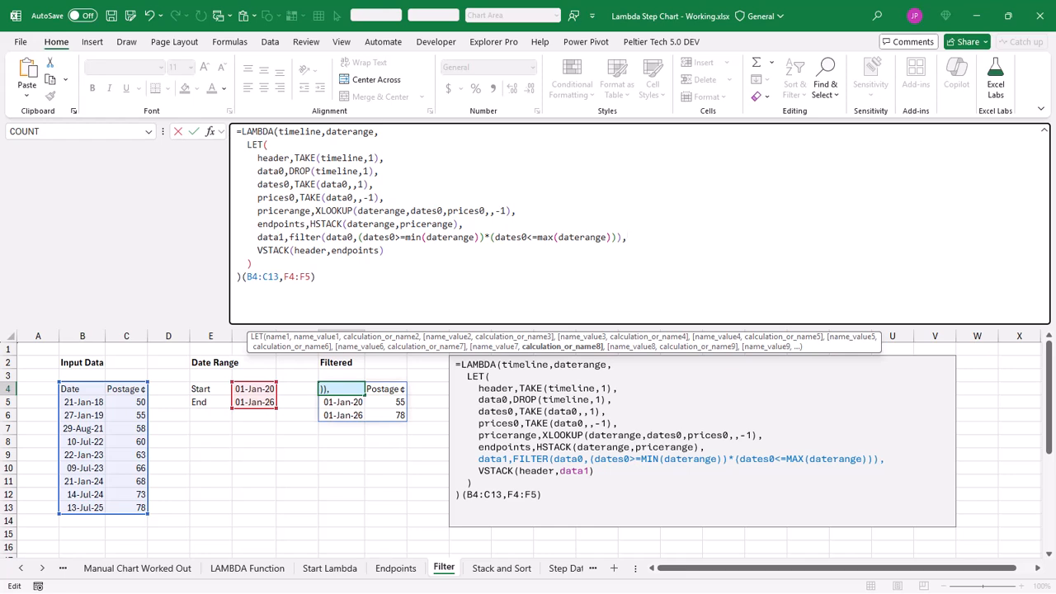
Change the final line to VSTACK(header,data1), enter the formula in H4, and collapse the formula bar
double_click(354, 251)
text(data1)
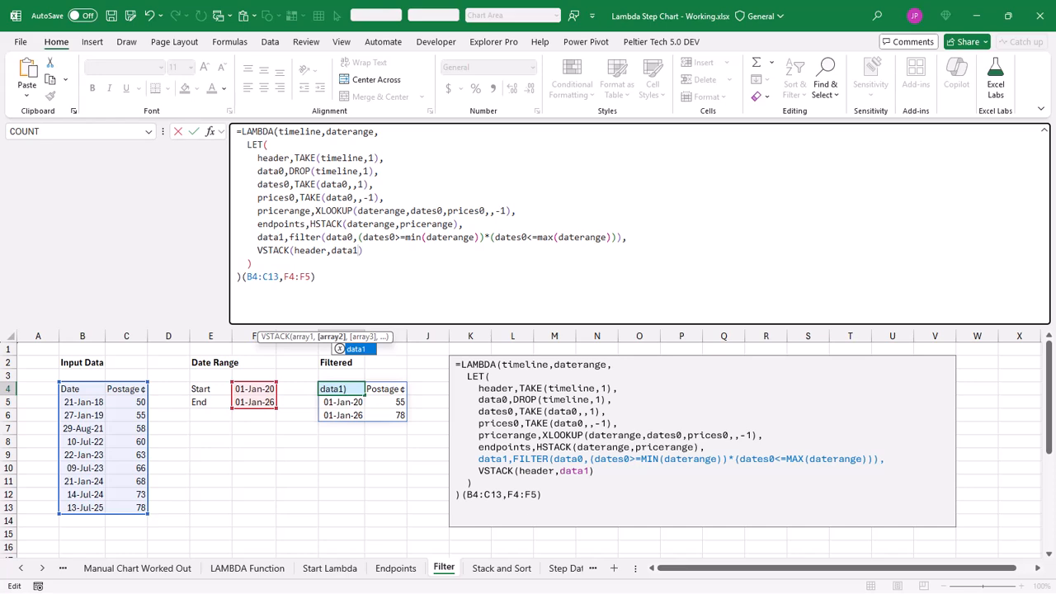
key(ctrl+Return)
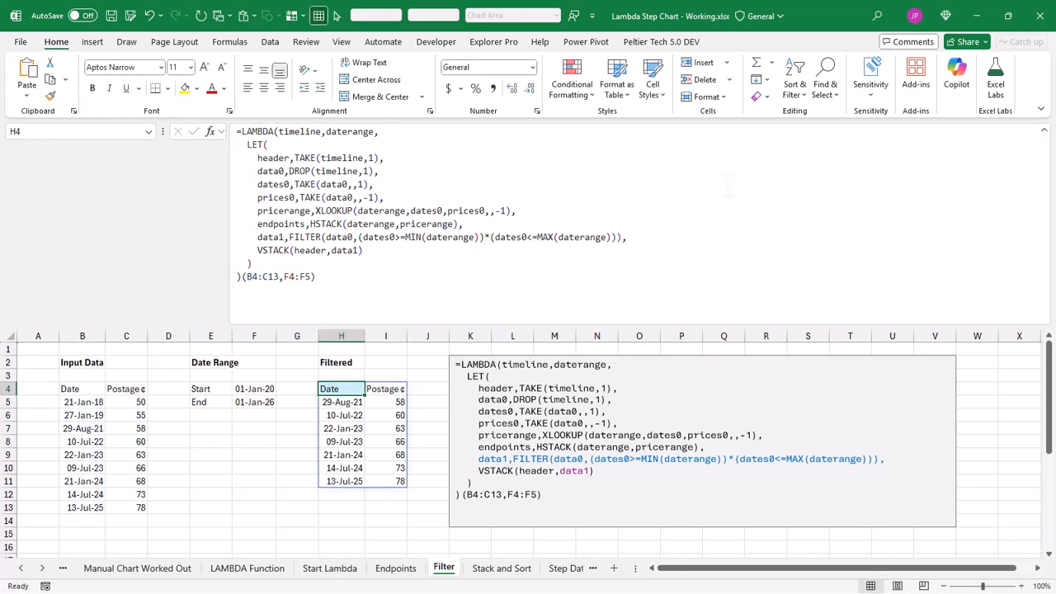
click(1044, 132)
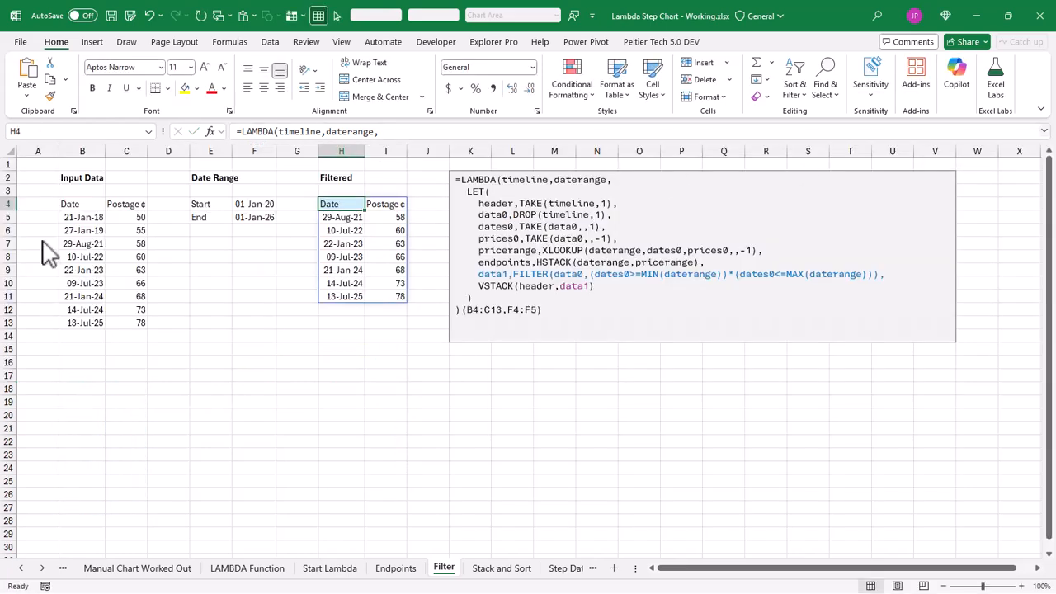
In the H4 formula on the Stack and Sort sheet, add the line data2,VSTACK(endpoints,data1), below the data1 line
key(ctrl+Page_Down)
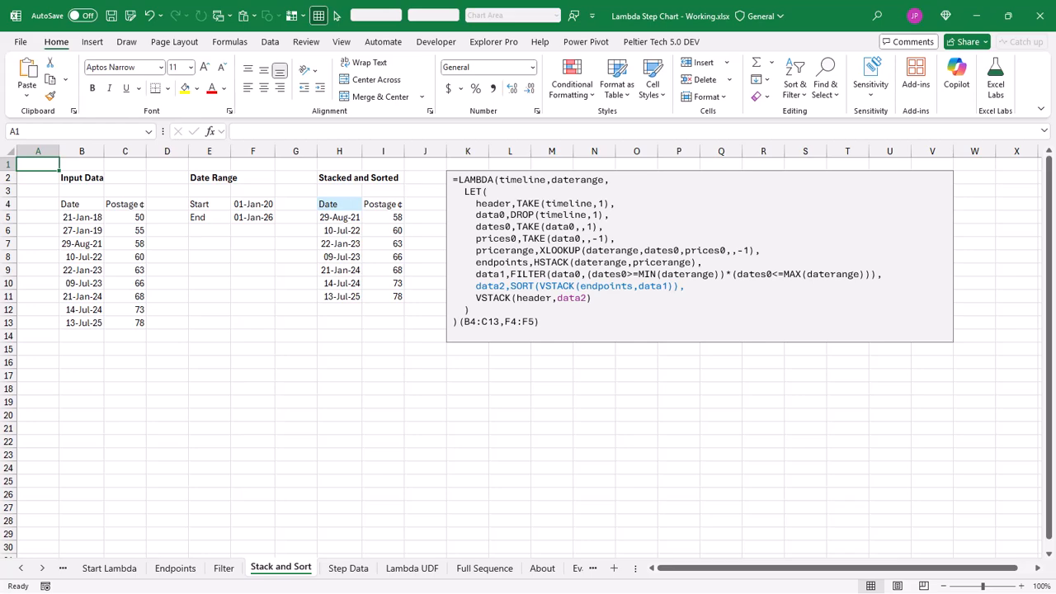
click(344, 202)
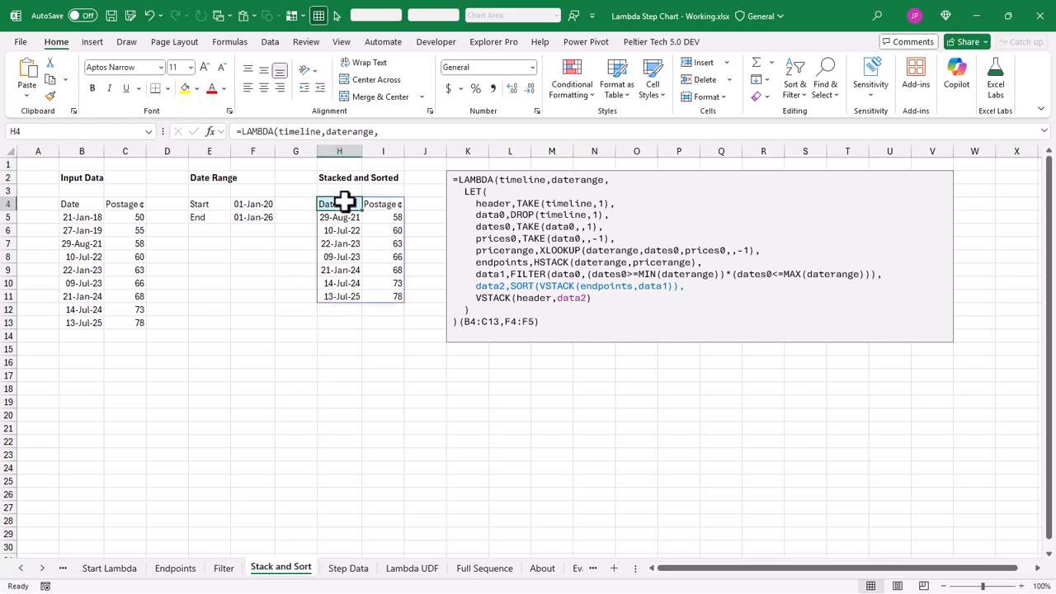
click(1043, 132)
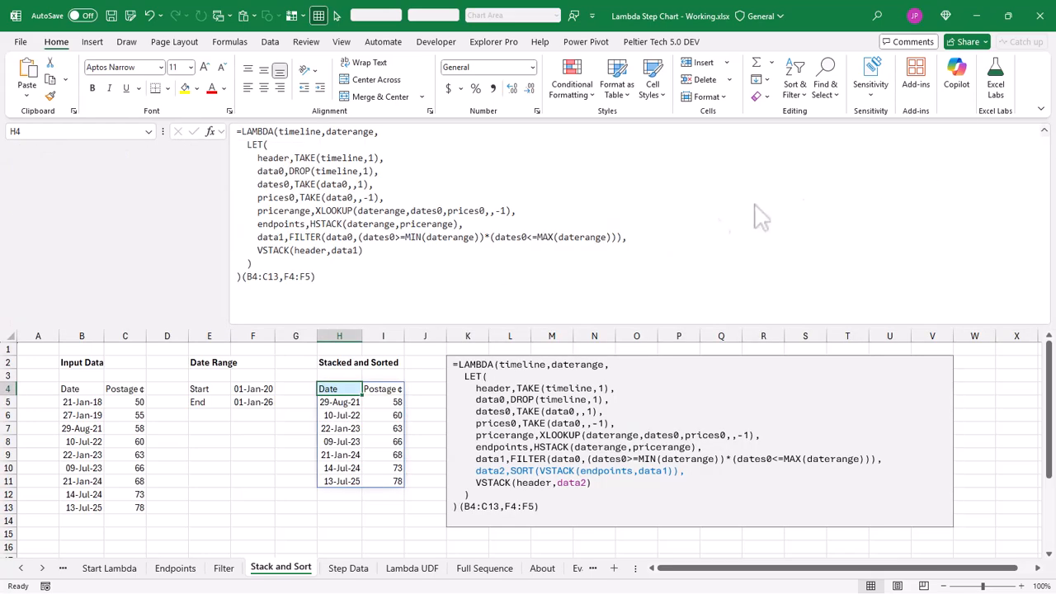
click(626, 237)
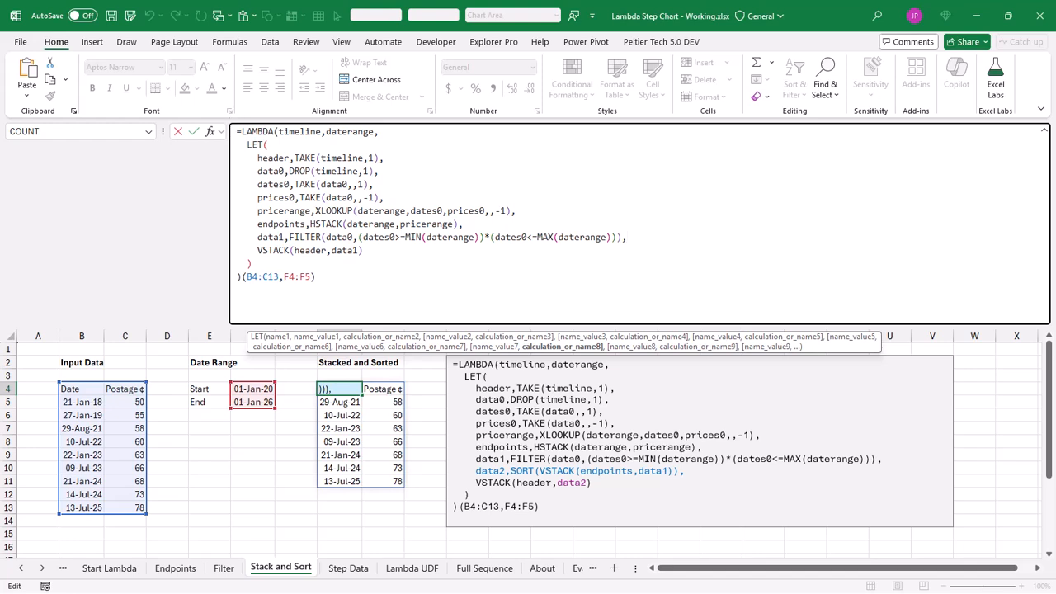
key(alt+Return)
text(data2,)
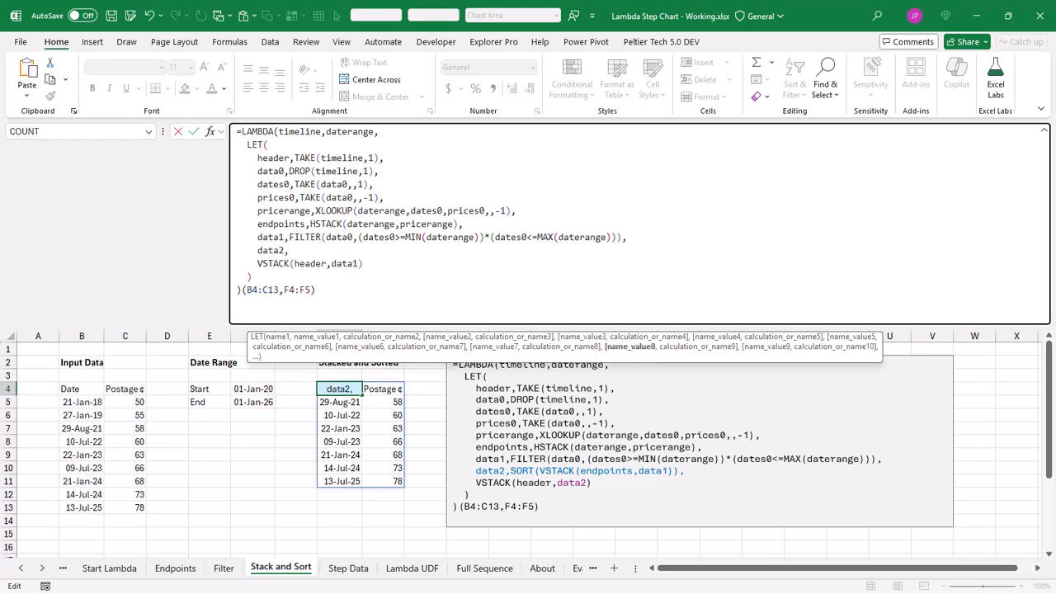
text(vstack(endpoints,data1),)
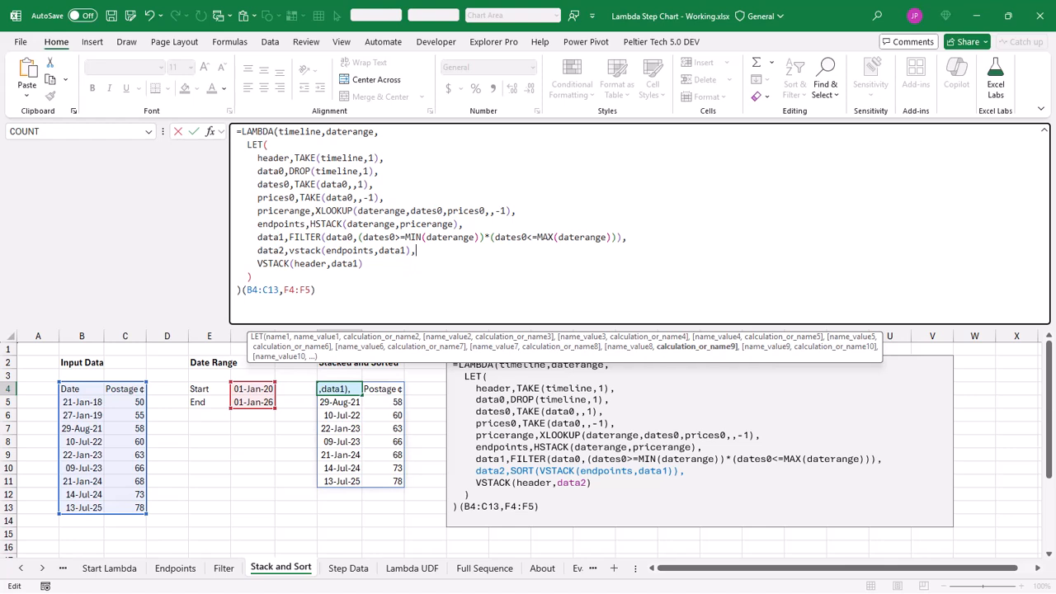
Wrap the data2 expression in SORT so the line reads data2,SORT(VSTACK(endpoints,data1)),
click(290, 250)
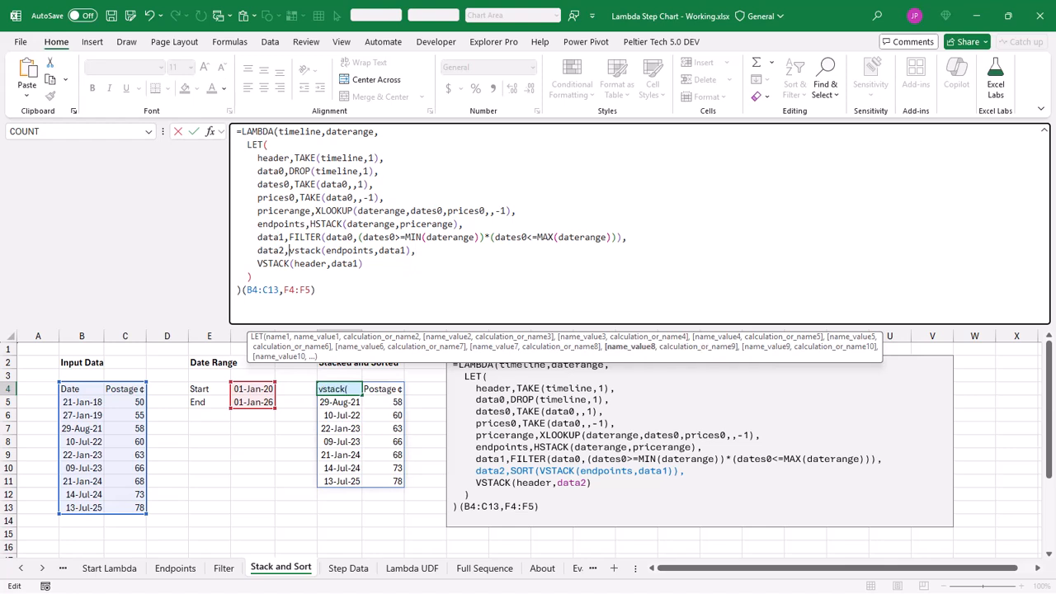
text(sort)
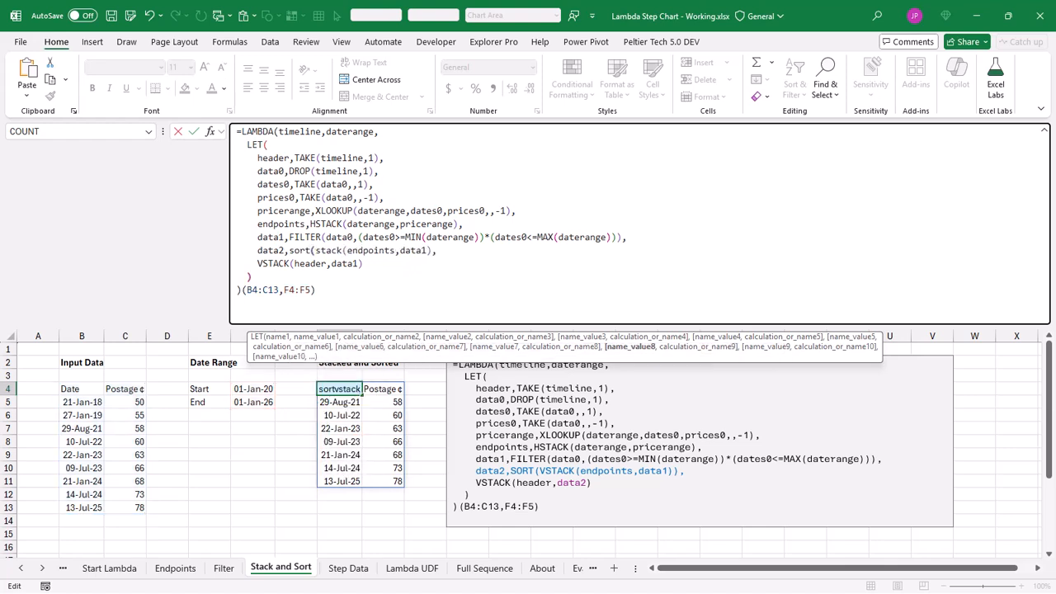
text(()
click(437, 250)
text(),)
Change the final line to VSTACK(header,data2), enter the formula in H4, and collapse the formula bar
double_click(347, 264)
text(data2)
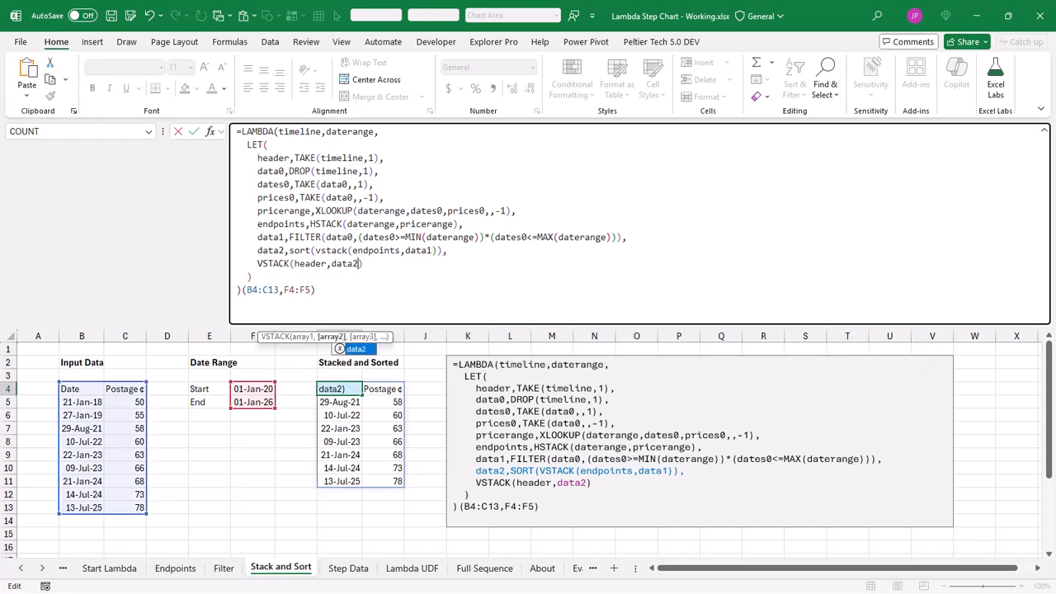
key(ctrl+Return)
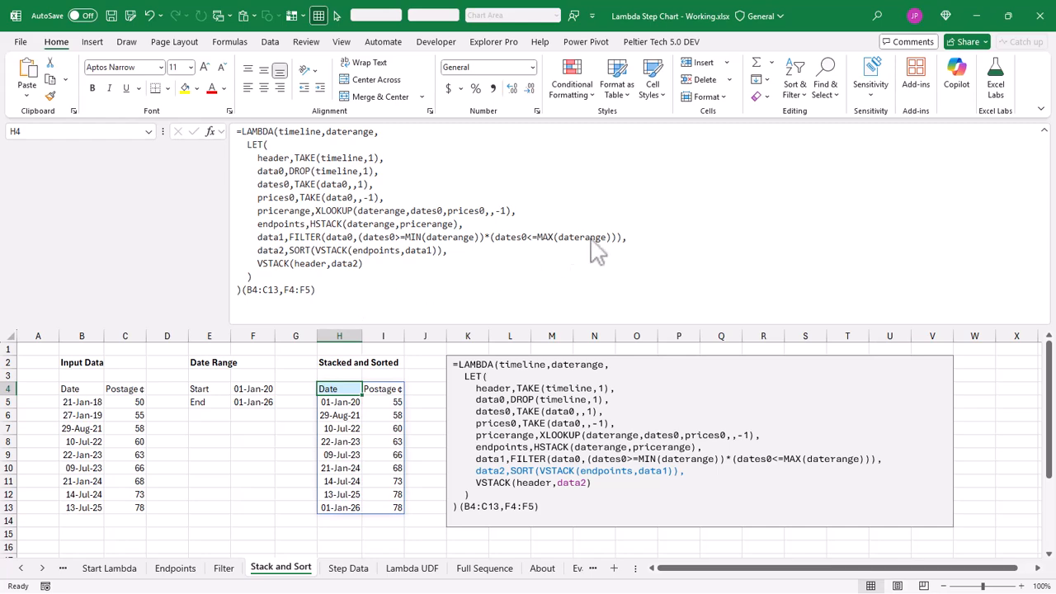
click(1044, 131)
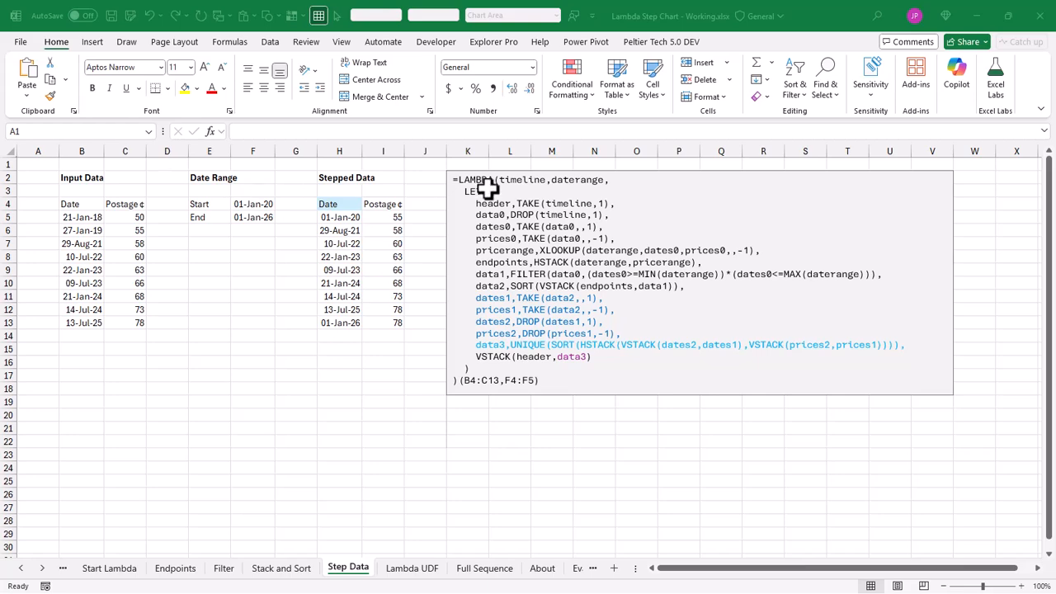
In the H4 formula on the Step Data sheet, add dates1,TAKE(data2,,1), and prices1,TAKE(data2,,-1), on separate lines below the data2 line
click(339, 205)
click(1044, 131)
click(474, 253)
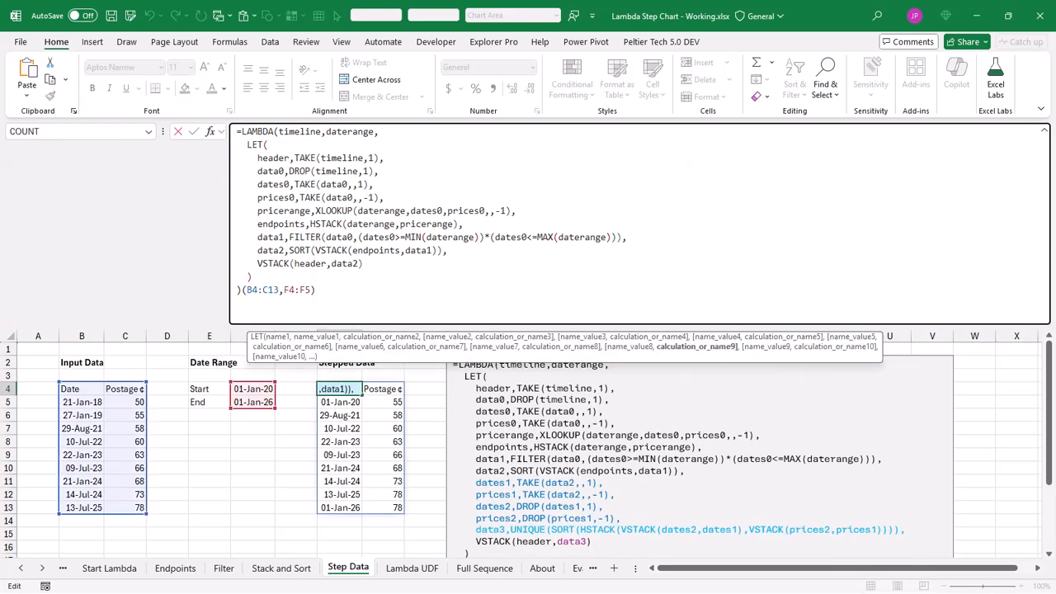
key(alt+Return)
key(alt+Return)
key(alt+Return)
key(alt+Return)
key(alt+Return)
scroll(474, 252, down, 1)
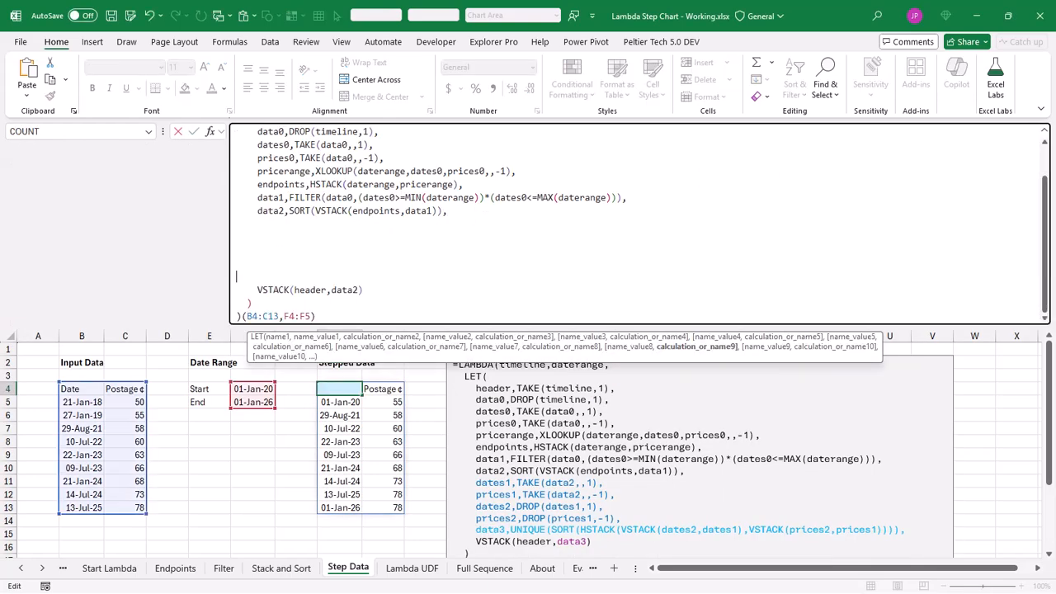
text(dates1,take(data2,,1),)
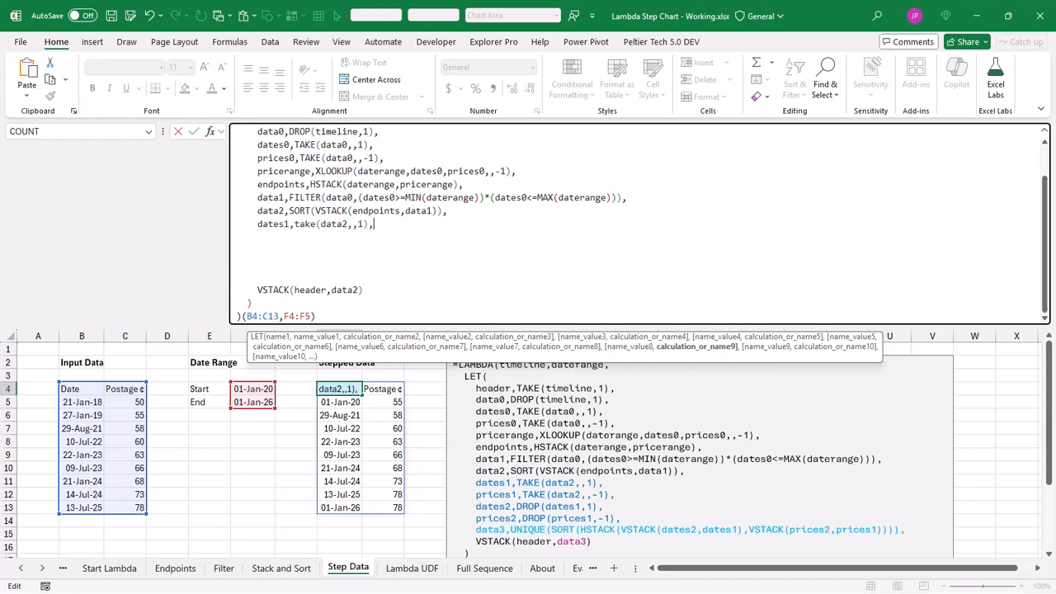
key(alt+Return)
text(prices1,take(data2,,-1),)
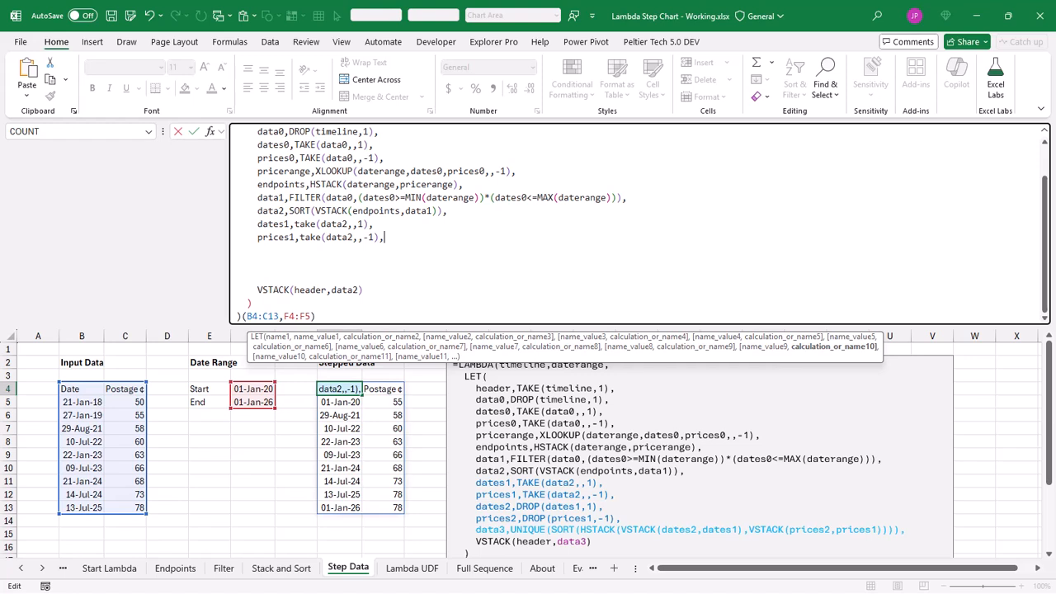
Add the lines dates2,DROP(dates1,1), and prices2,DROP(prices1,-1), below the prices1 line
key(alt+Return)
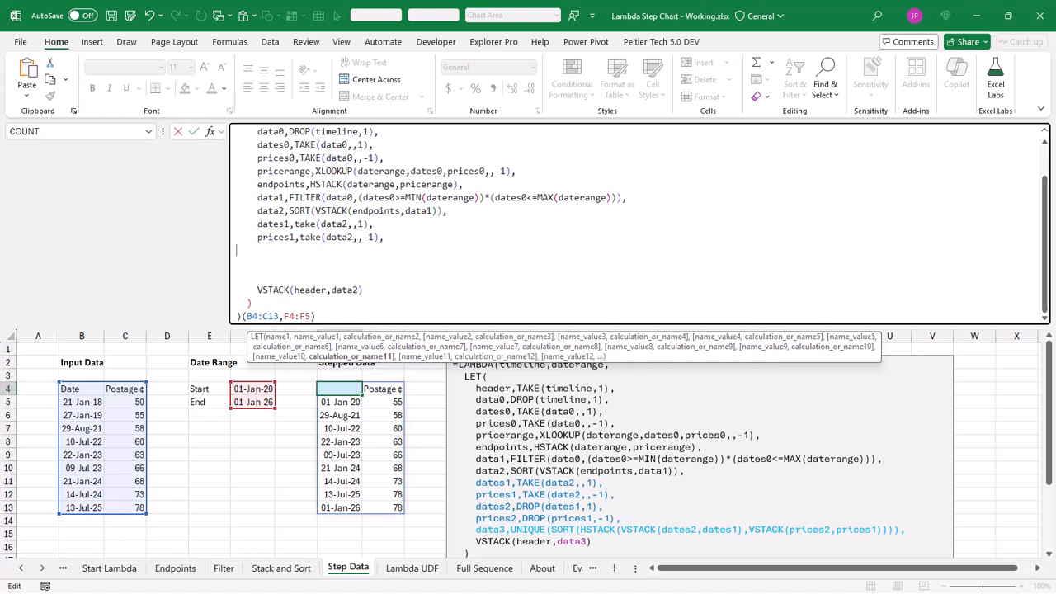
text(dates2,drop(dates1,1),)
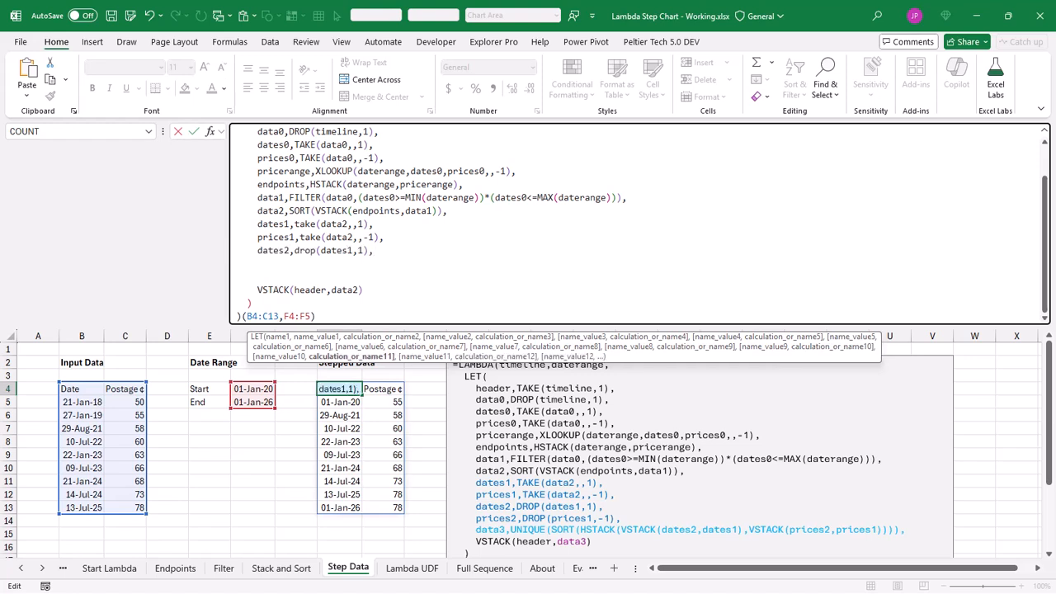
key(alt+Return)
text(prices2,drop(prices1,-1),)
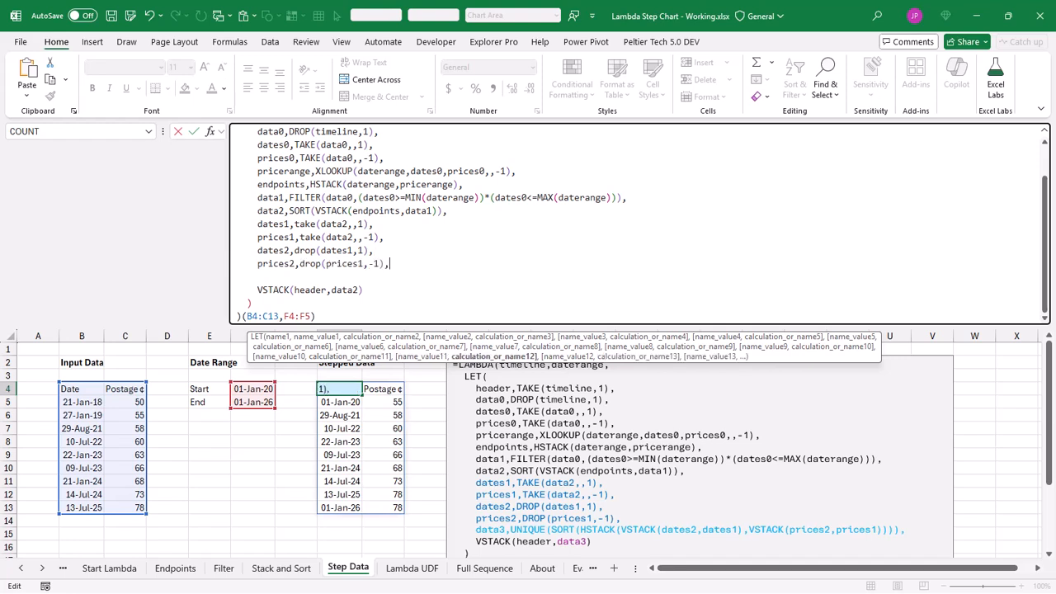
Start a data3, line below prices2, with VSTACK(dates2,dates1),VSTACK(prices2,prices1) indented on its own line underneath
key(alt+Return)
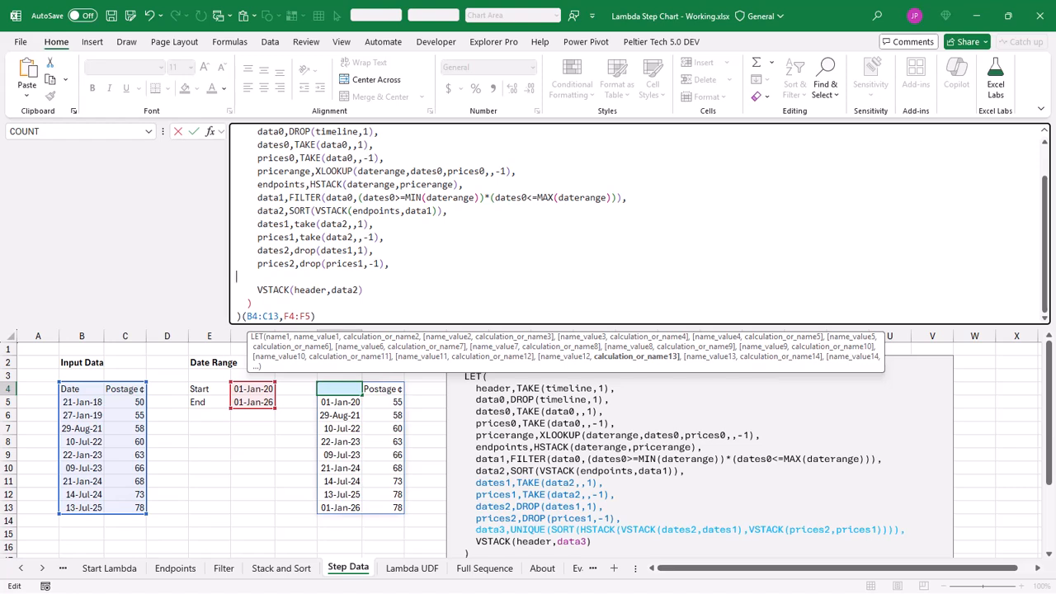
text(data3,)
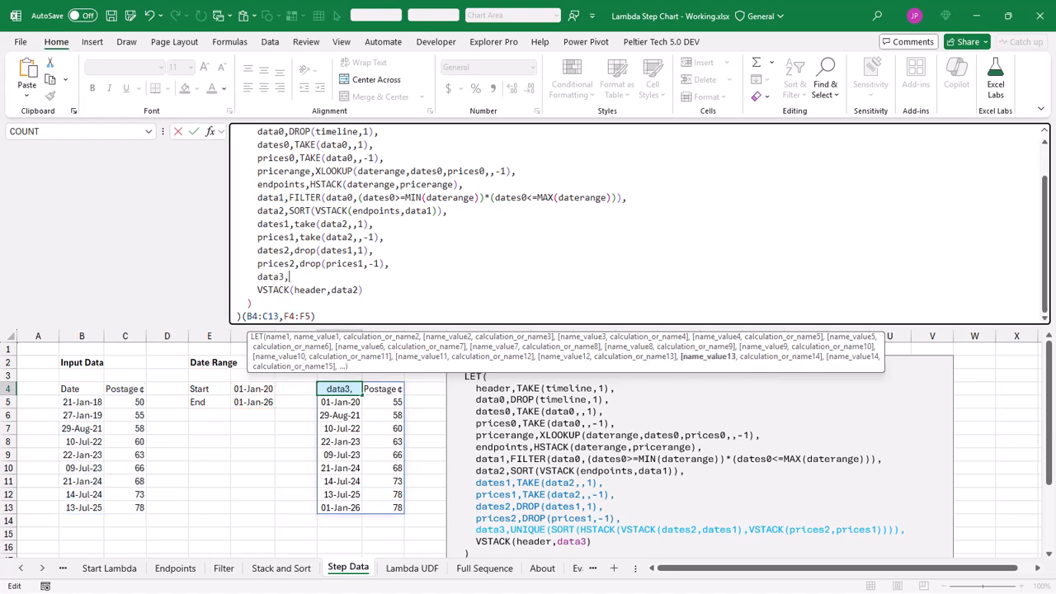
key(alt+Return)
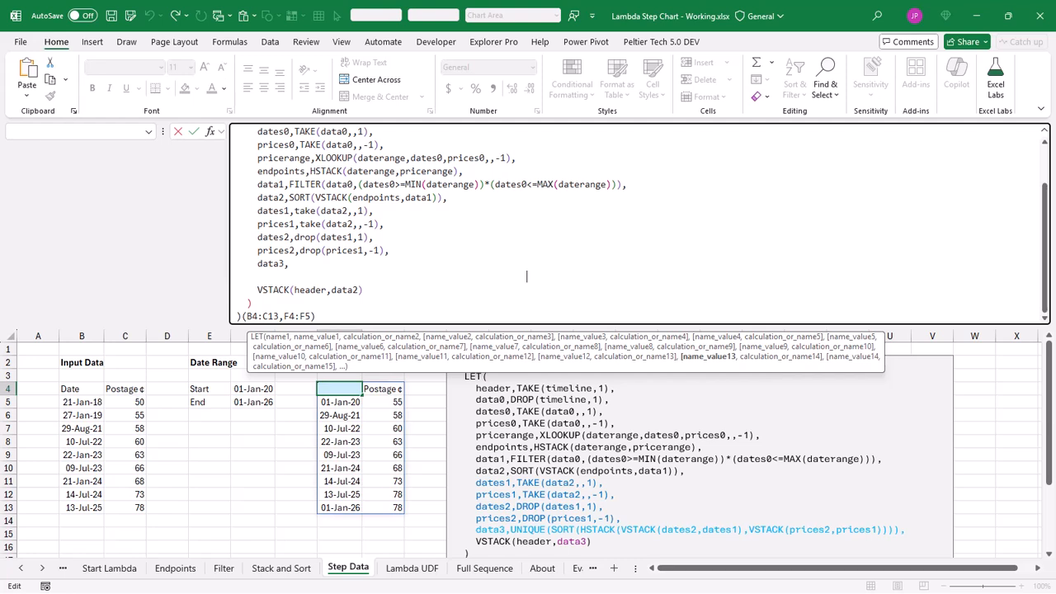
text(vstack(dates2,dates1),vstack(prices2,prices1))
Enclose the two VSTACK expressions in HSTACK( ), with its opening and closing parts on separate indented lines
key(Up)
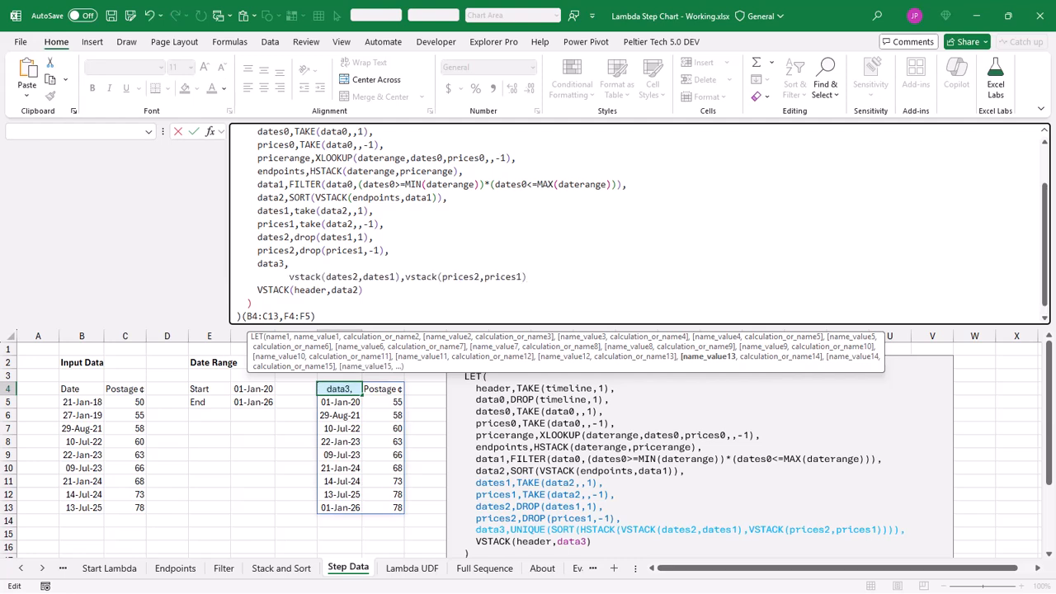
key(alt+Return)
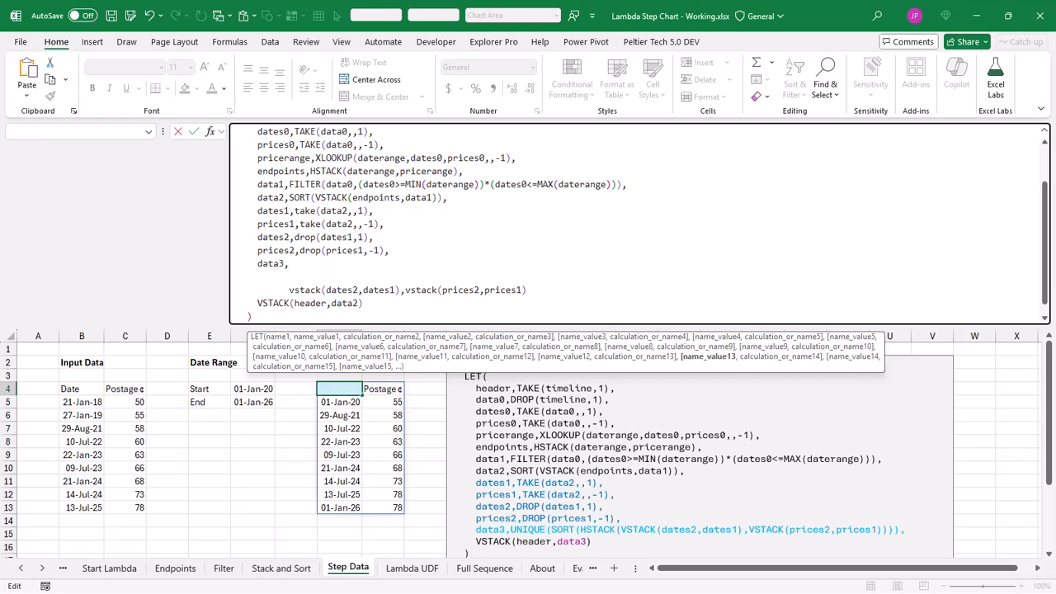
key(Down)
key(End)
key(alt+Return)
key(Up)
key(Up)
text(hstack()
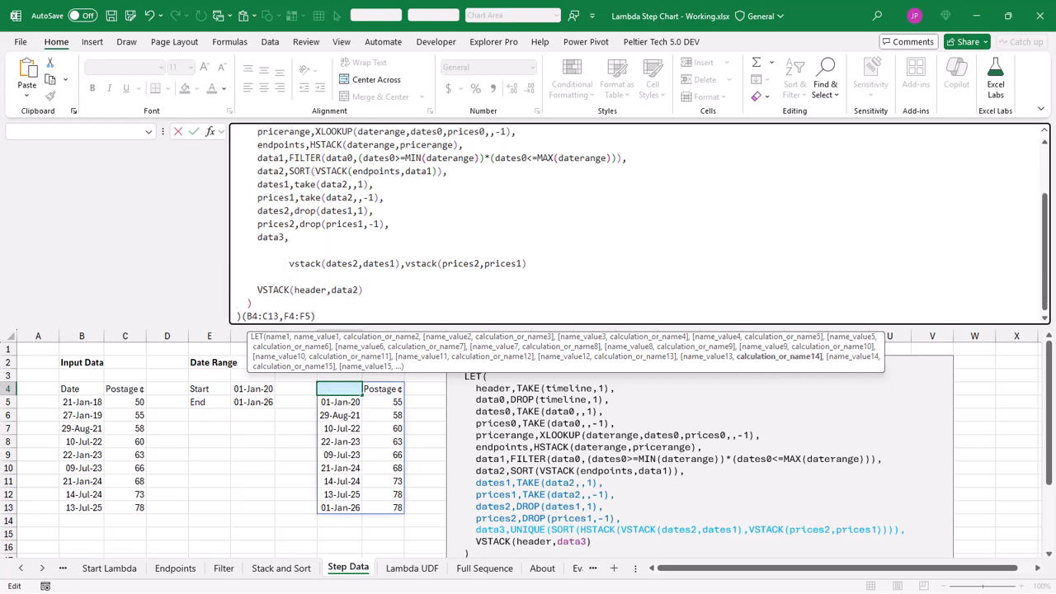
key(Down)
key(Down)
text())
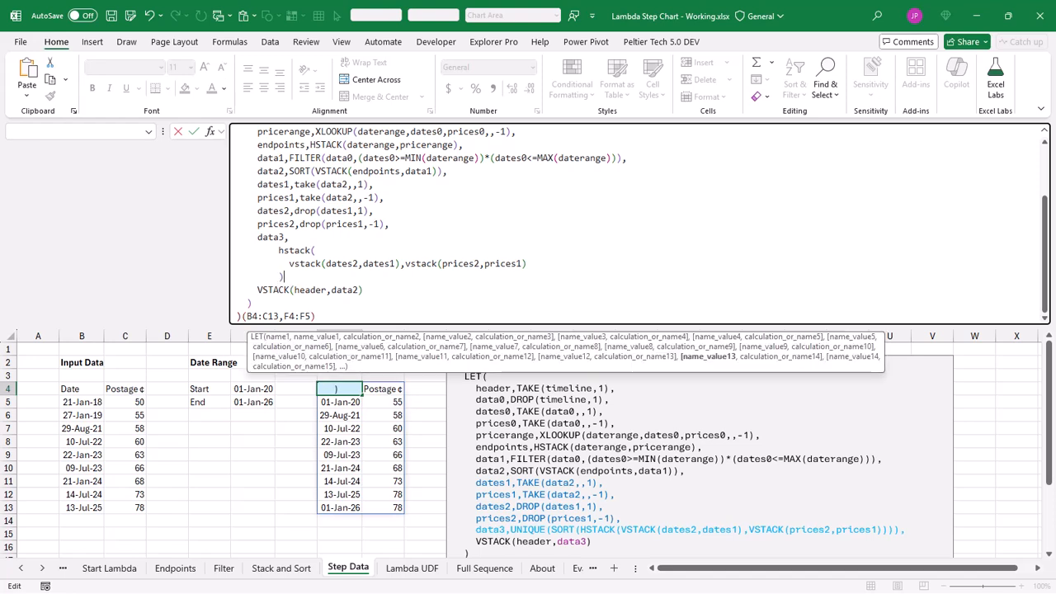
Wrap the HSTACK block in SORT( ), with its opening and closing parts on separate lines around the block
key(alt+Return)
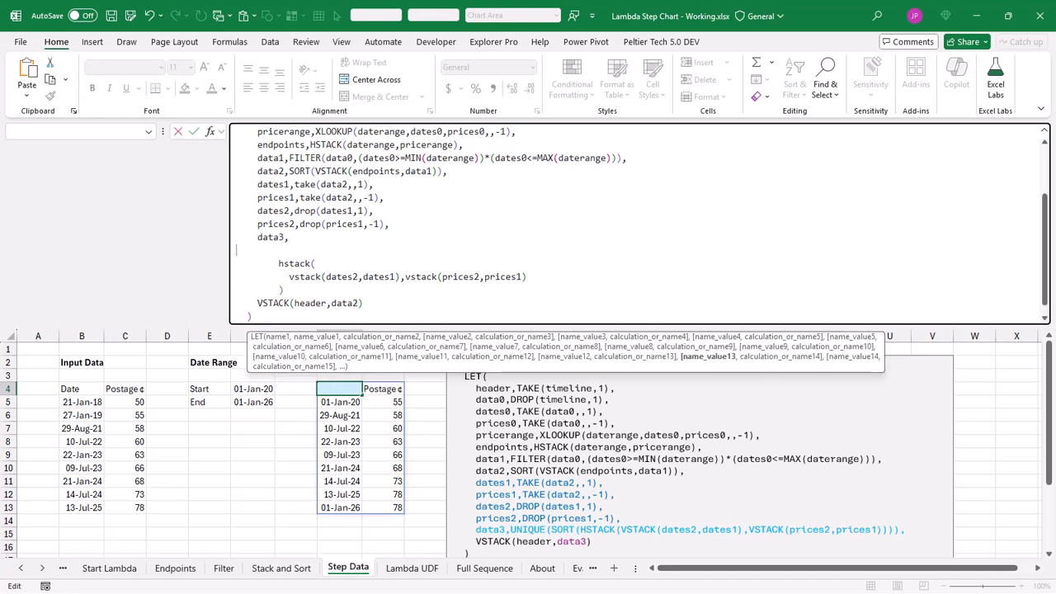
key(Down)
key(Down)
key(Down)
key(End)
key(alt+Return)
key(Up)
key(Up)
key(Up)
key(Up)
text(sort()
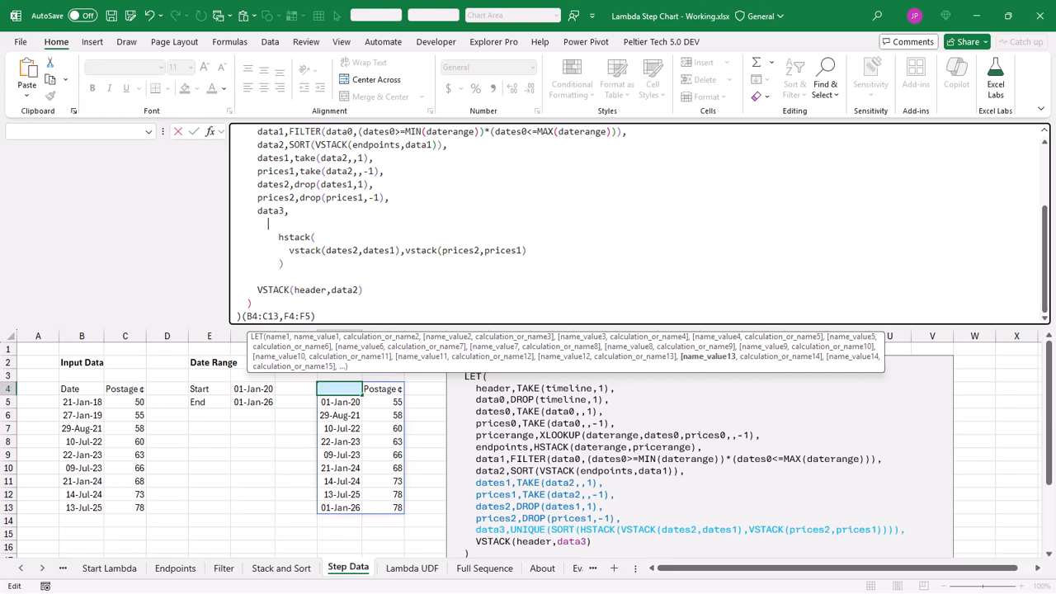
key(Down)
key(Down)
key(Down)
key(Down)
text())
Wrap the SORT block in UNIQUE( directly after data3, and close it with ), on its own line above the final VSTACK
key(alt+Return)
key(Up)
key(Up)
key(Up)
key(Up)
key(Up)
key(Up)
key(Up)
key(End)
text(unique()
key(Down)
key(Down)
key(Down)
key(Down)
key(Down)
key(Down)
text(),)
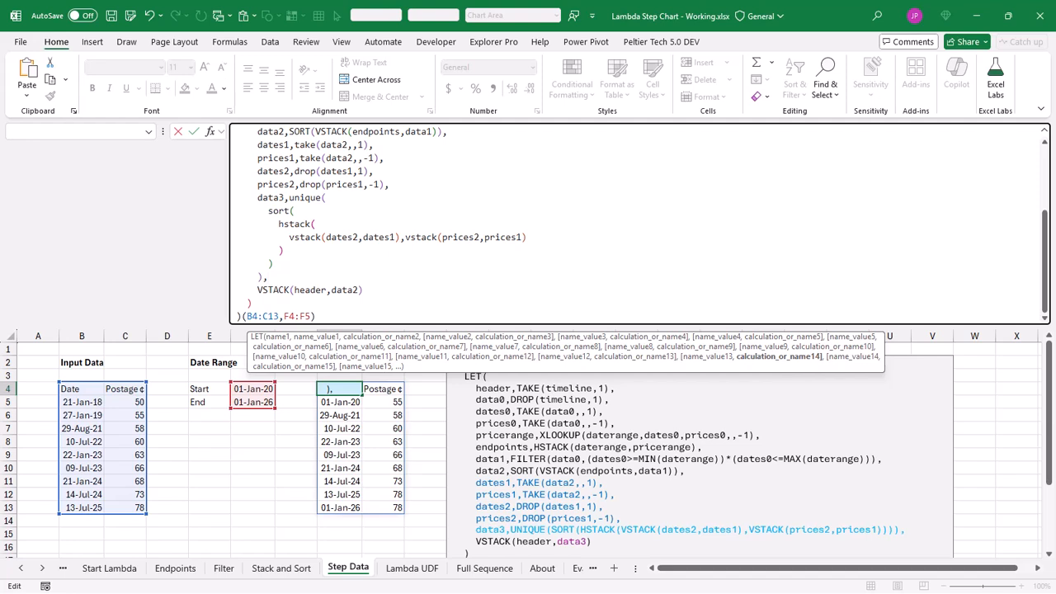
Change the final line to VSTACK(header,data3), enter the formula in H4, and collapse the formula bar
double_click(345, 290)
text(data3)
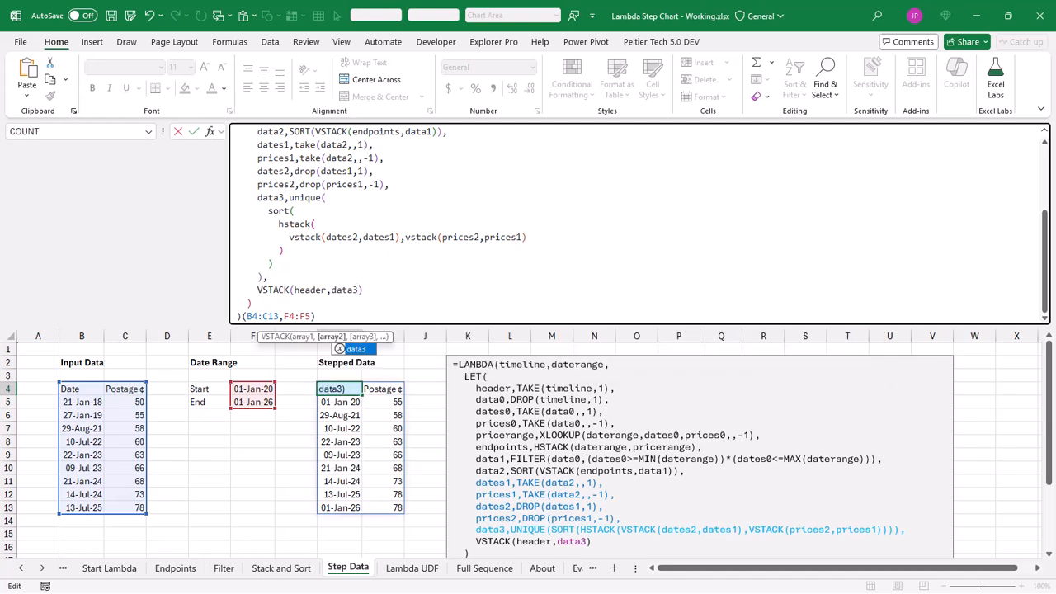
key(Return)
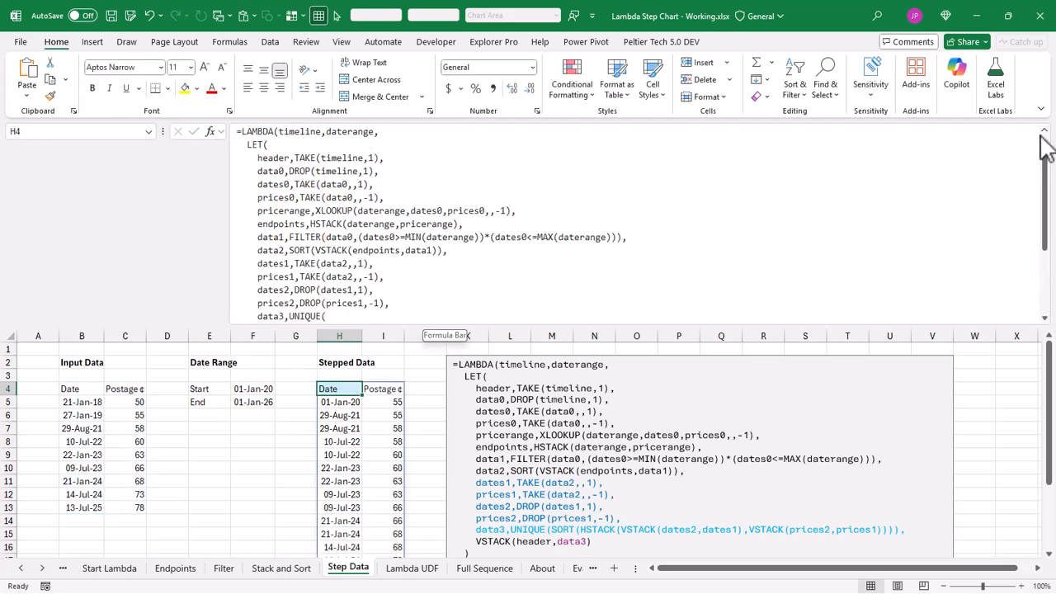
click(1045, 134)
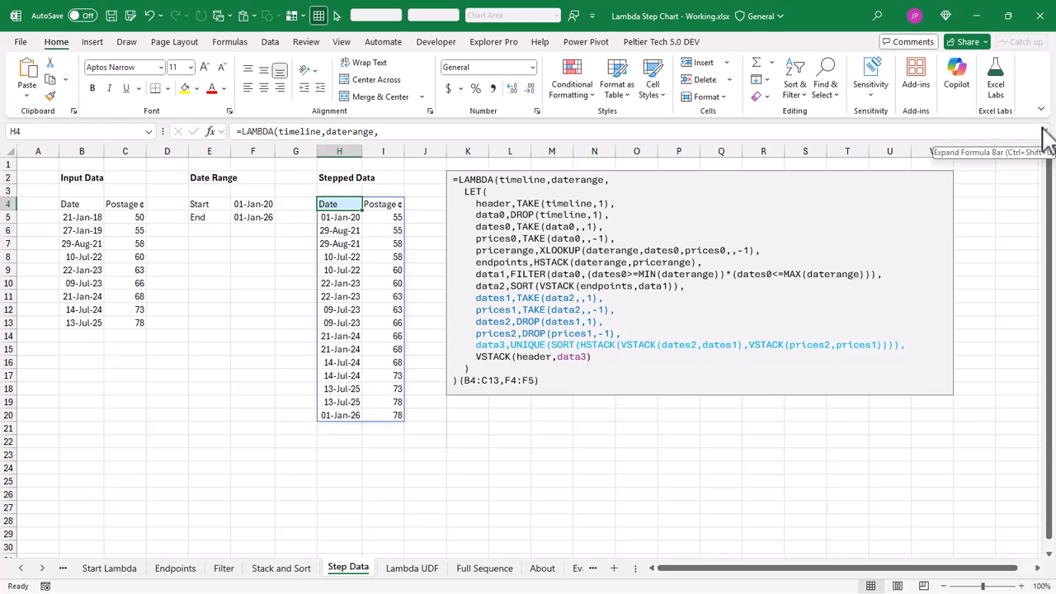
Move the formula text box down to row 17 and insert a 2-D line chart of the stepped data, placed at K2
click(679, 176)
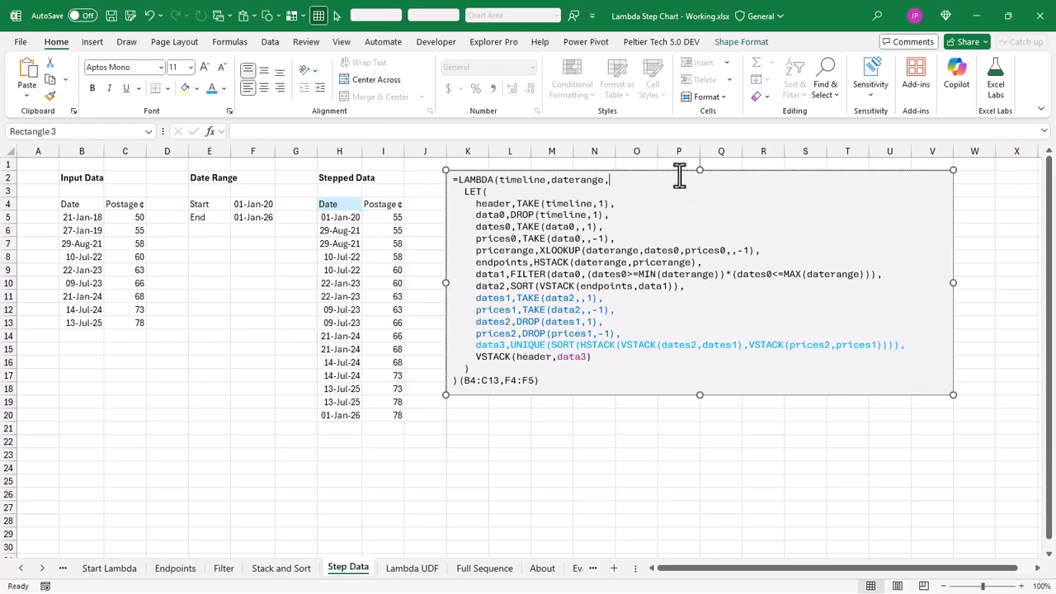
drag(679, 174, 680, 376)
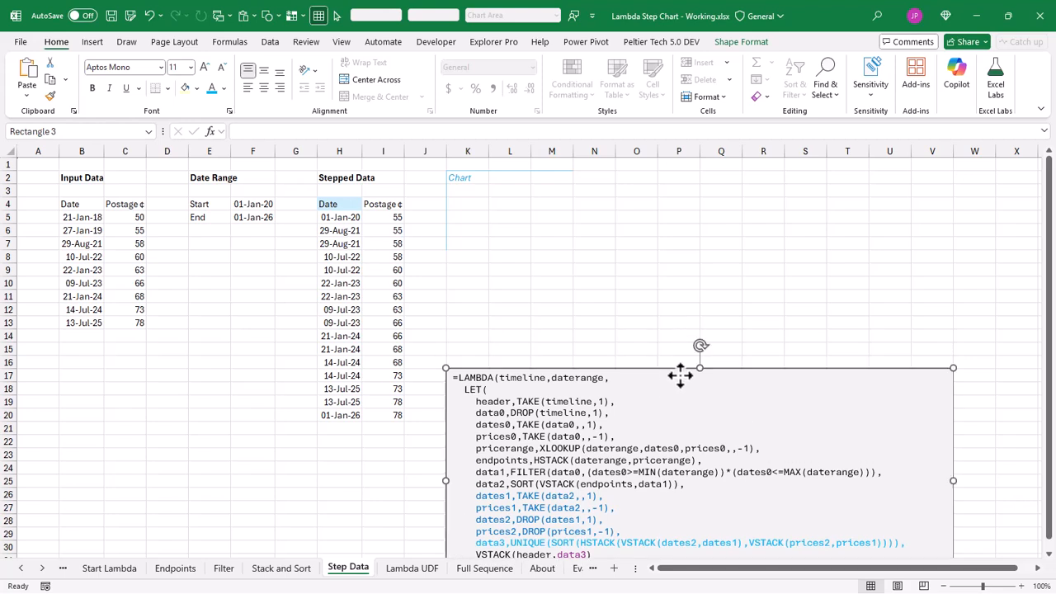
click(350, 270)
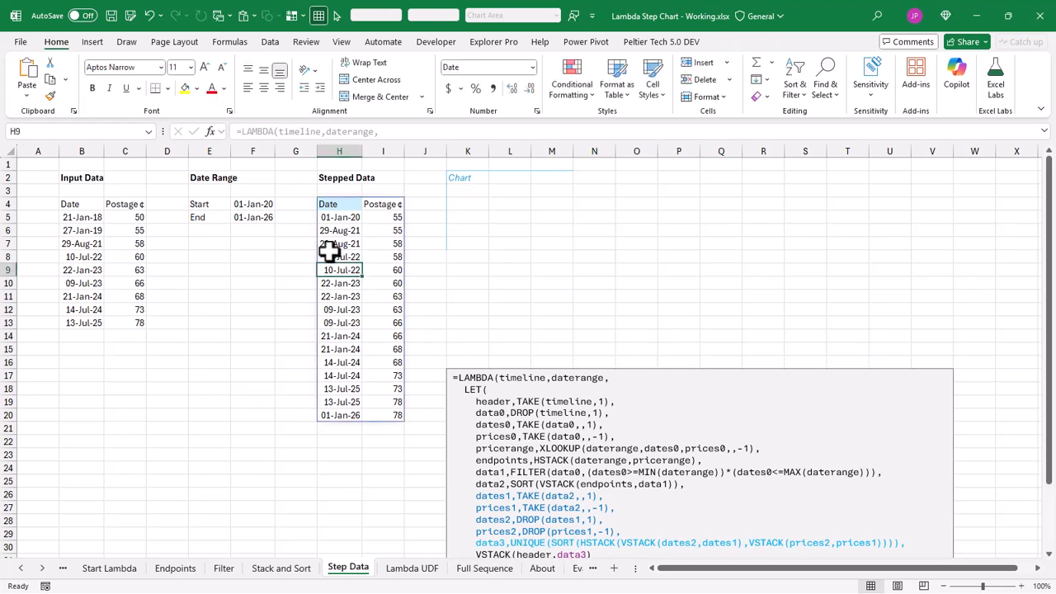
click(97, 43)
click(440, 79)
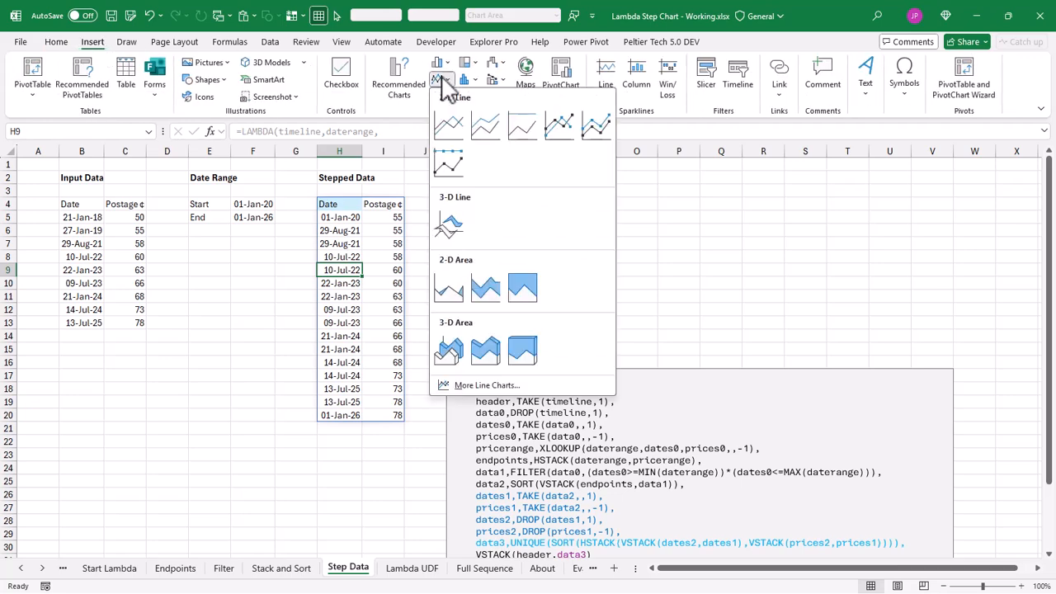
click(448, 132)
drag(437, 283, 519, 185)
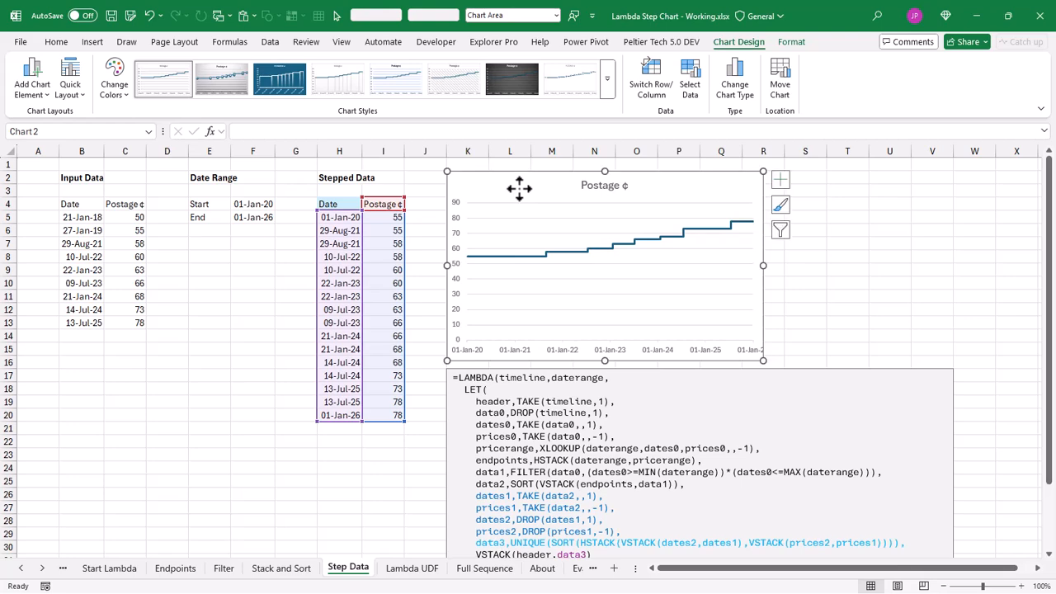
click(39, 163)
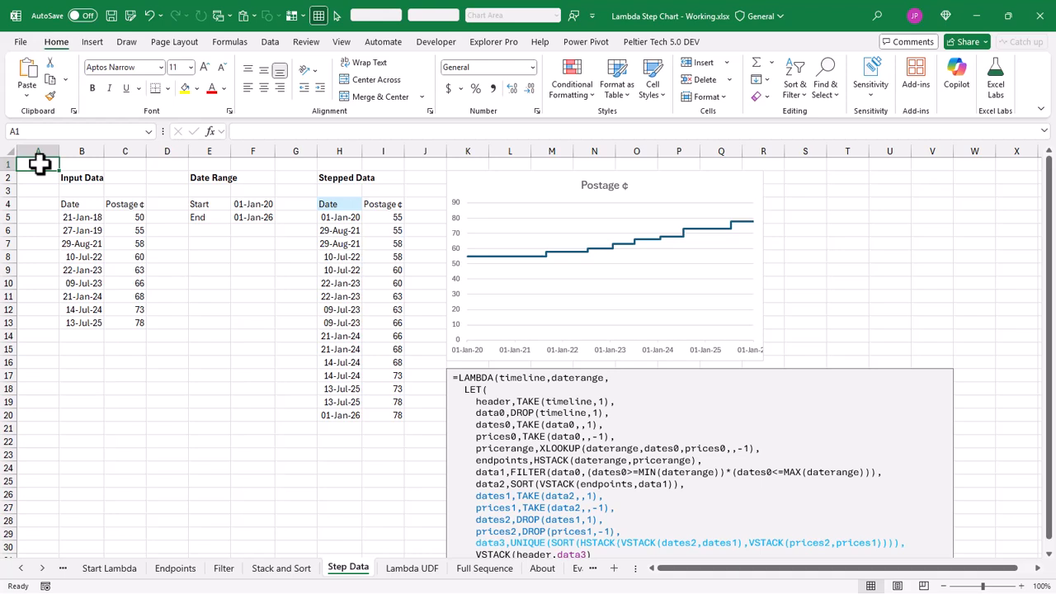
On the Lambda UDF sheet, start defining a new workbook-scoped name called fxStepChartData
key(ctrl+Page_Down)
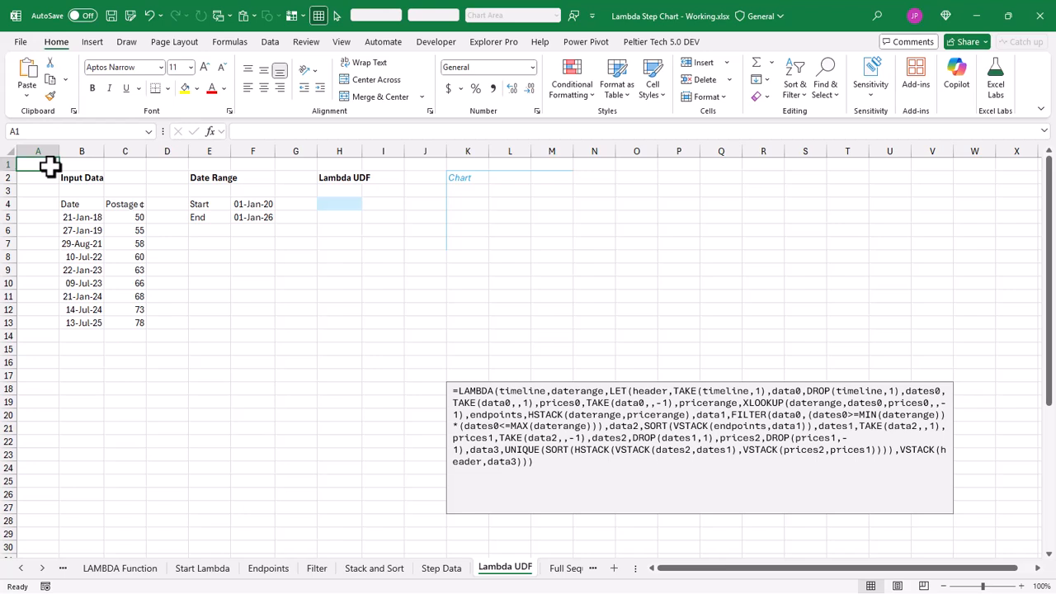
click(234, 41)
click(456, 63)
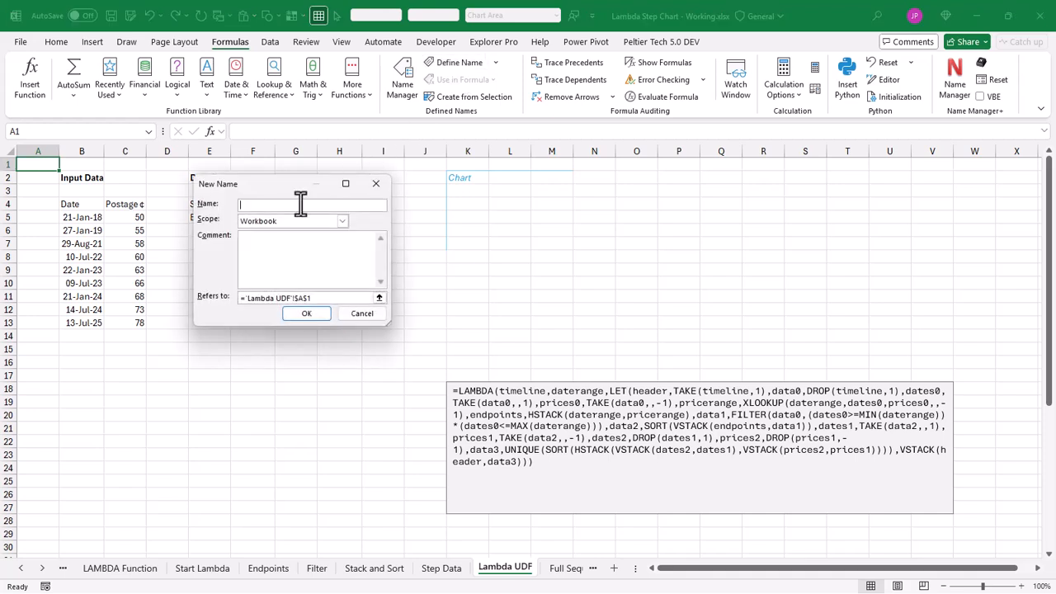
text(fxStepChartData)
Make the new name refer to the full one-line LAMBDA formula in the sheet's text box, save it, and check it in the Name Manager
click(303, 222)
click(306, 230)
key(ctrl+a)
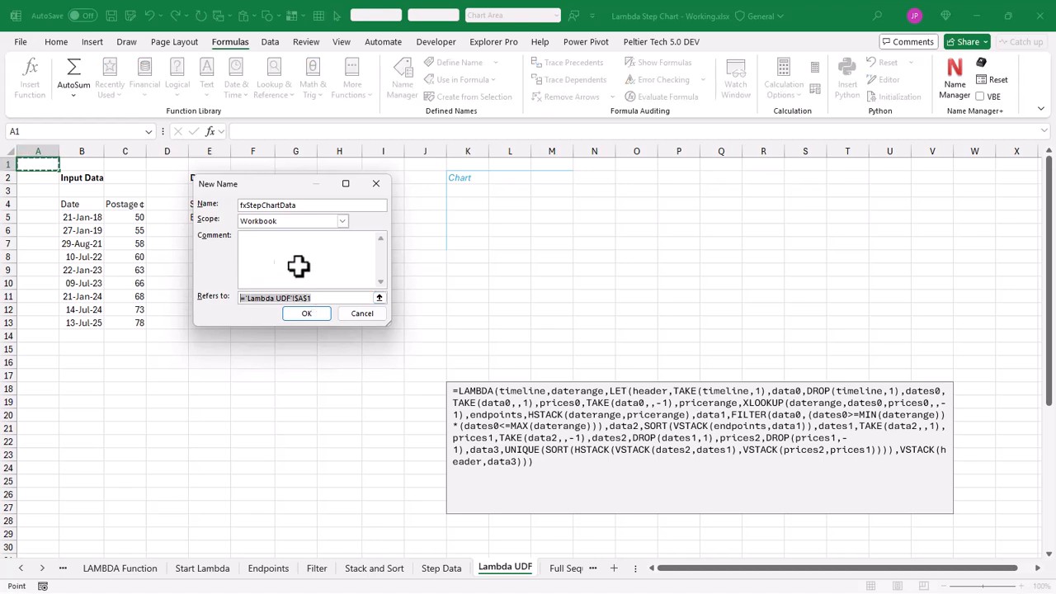
text(=LAMBDA(timeline,daterange,LET(header,TAKE(timeline,1),data0,DROP(timeline,1),dates0,TAKE(data0,,1),prices0,TAKE(data0,,-1),pricerange,XLOOKUP(daterange,dates0,prices0,,-1),endpoints,HSTACK(daterange,pricerange),data1,FILTER(data0,(dates0>=MIN(daterange))*(dates0<=MAX(daterange))),data2,SORT(VSTACK(endpoints,data1)),dates1,TAKE(data2,,1),prices1,TAKE(data2,,-1),dates2,DROP(dates1,1),prices2,DROP(prices1,-1),data3,UNIQUE(SORT(HSTACK(VSTACK(dates2,dates1),VSTACK(prices2,prices1)))),VSTACK(header,data3))))
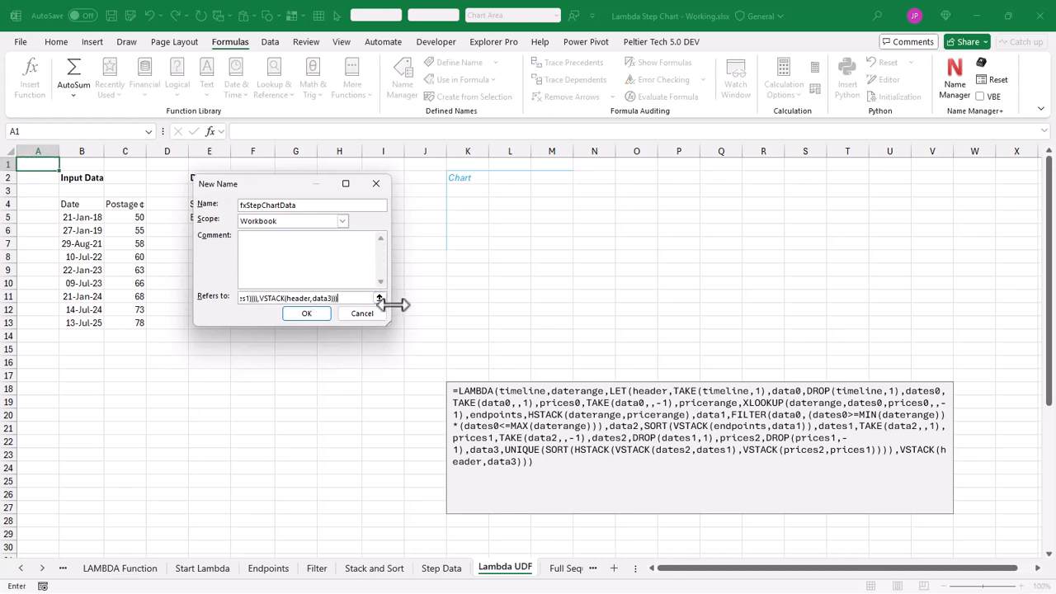
drag(390, 326, 840, 324)
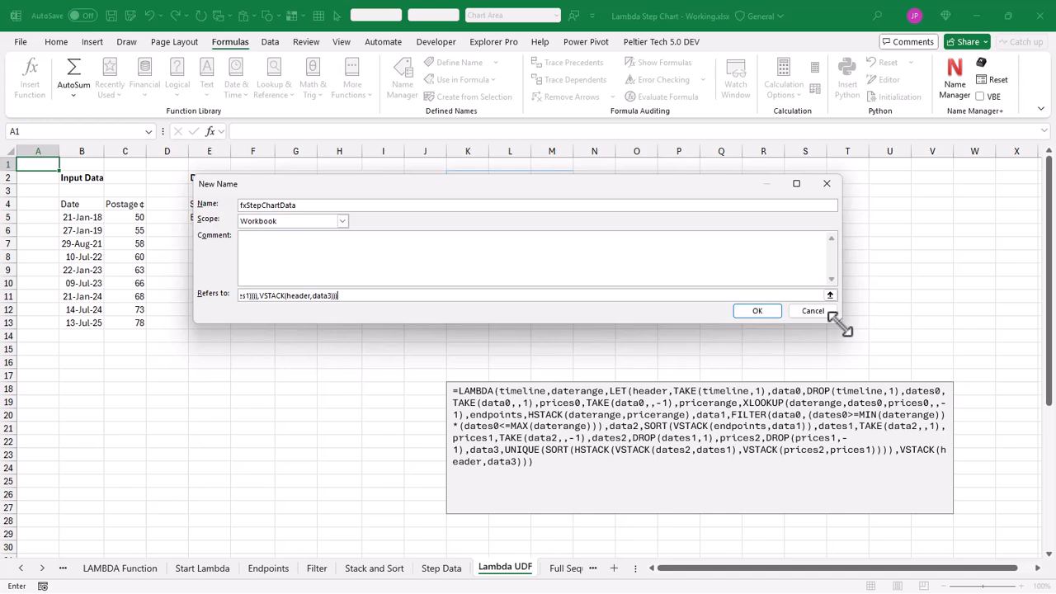
drag(840, 324, 841, 325)
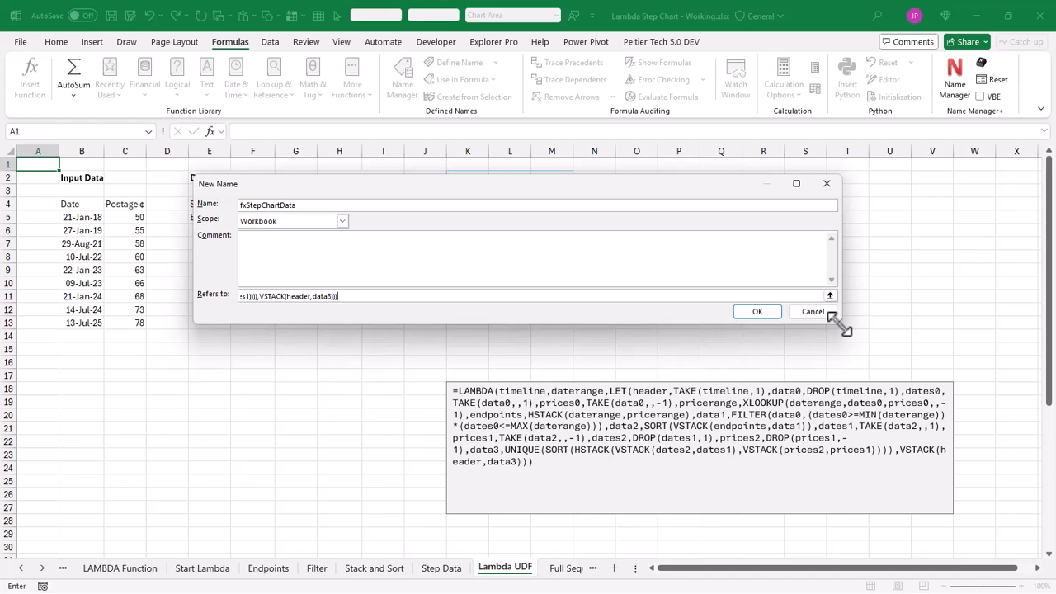
click(758, 311)
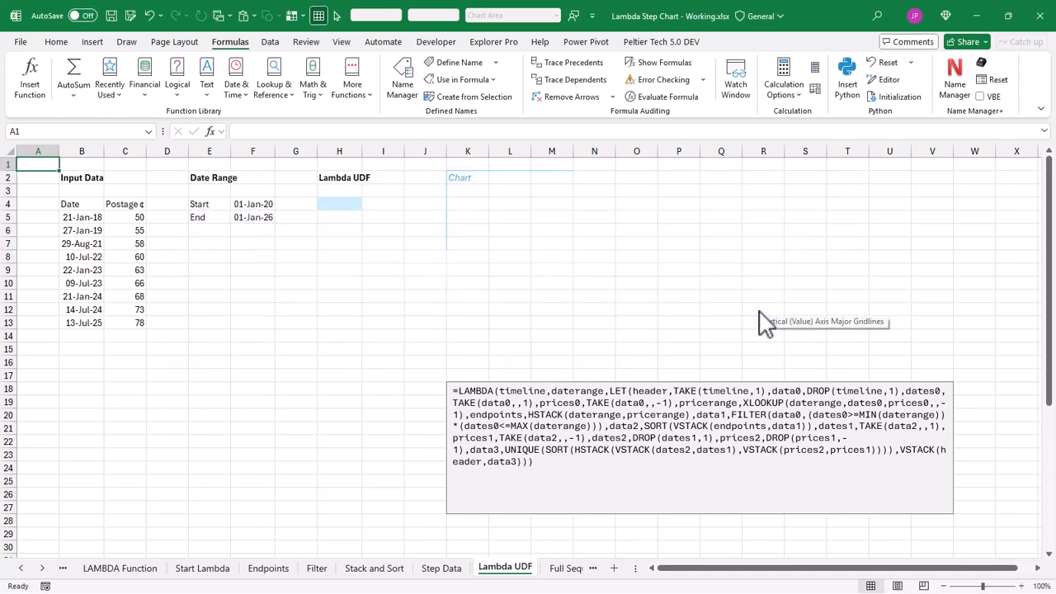
click(410, 78)
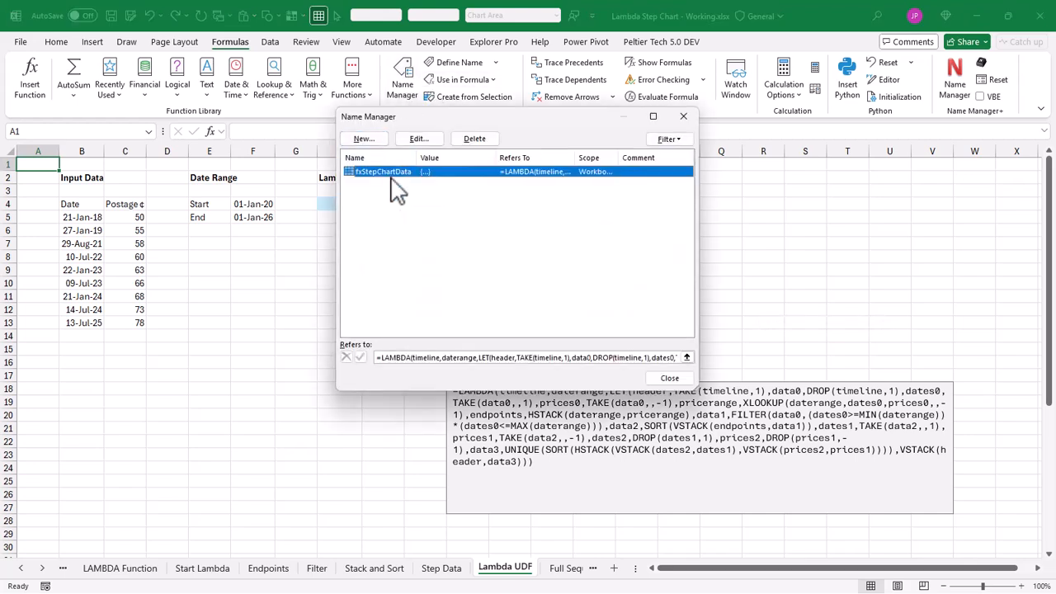
click(665, 379)
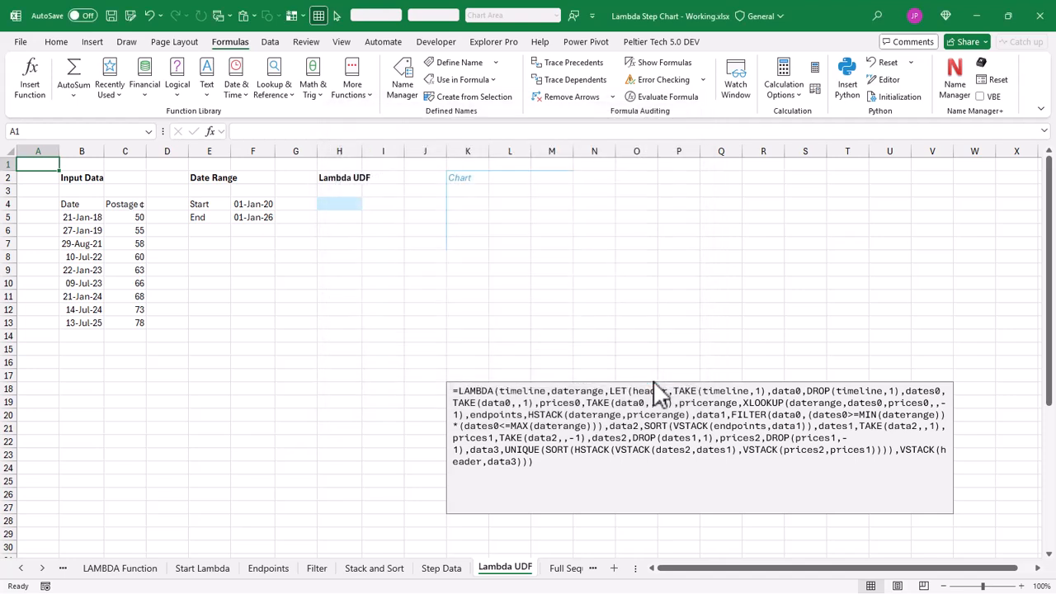
Enter =fxStepChartData(B4:C13,F4:F5) in H4, using the input data as timeline and the start and end dates as daterange
click(332, 204)
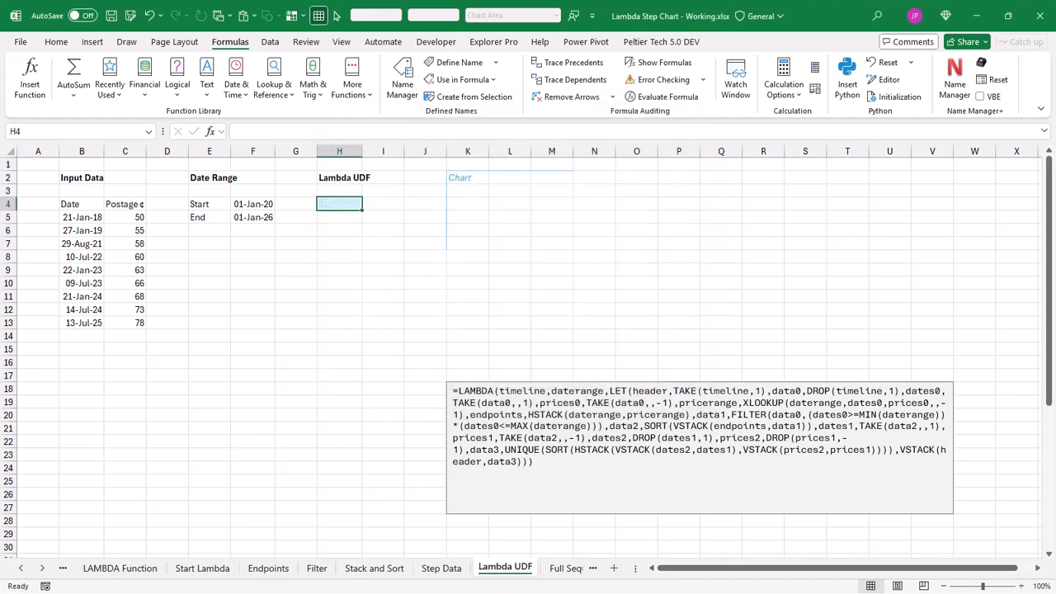
text(=fx)
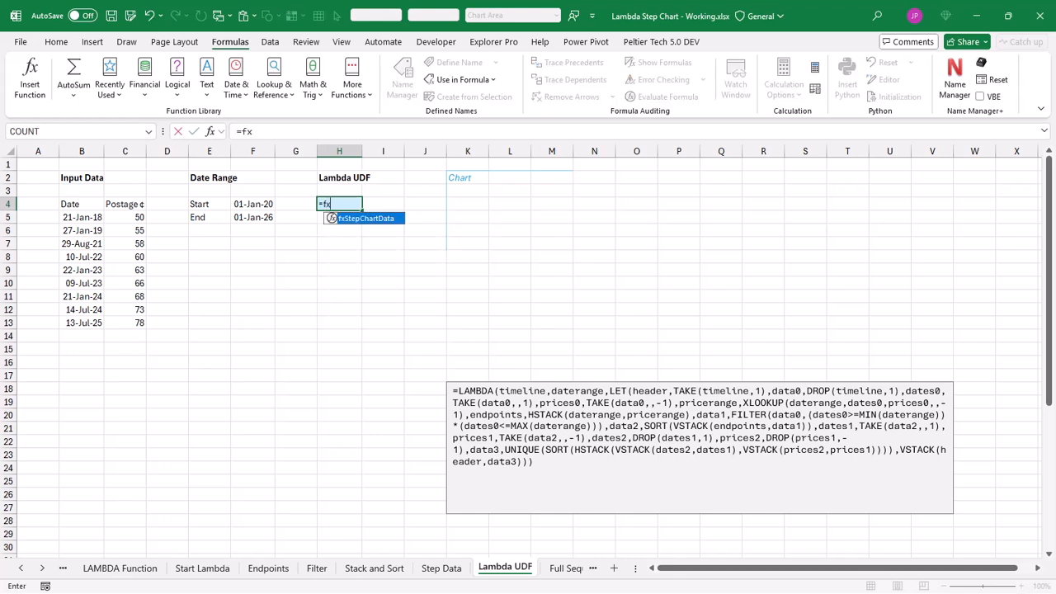
double_click(368, 221)
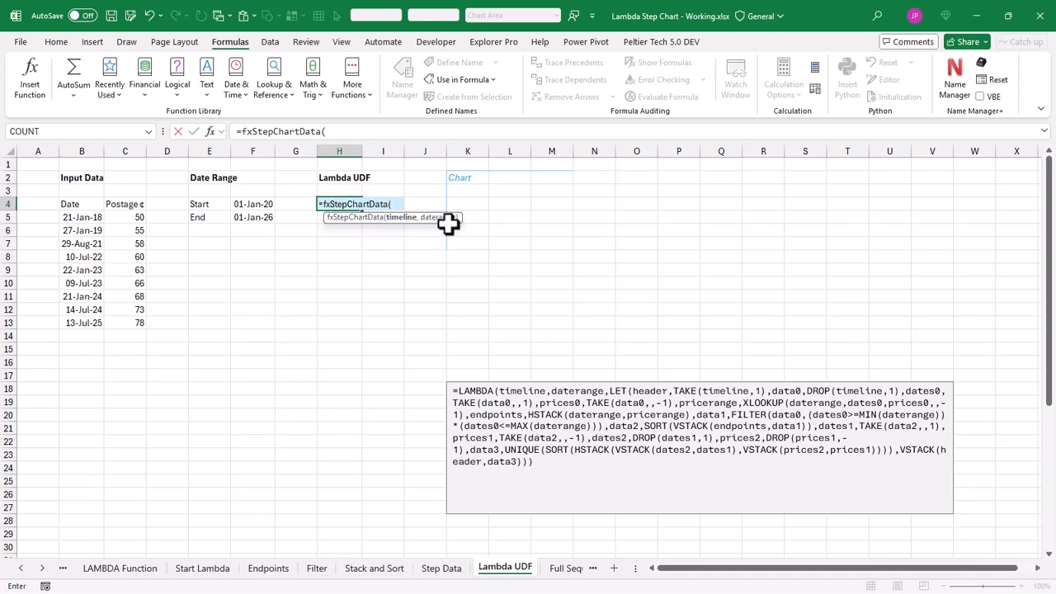
drag(64, 206, 132, 327)
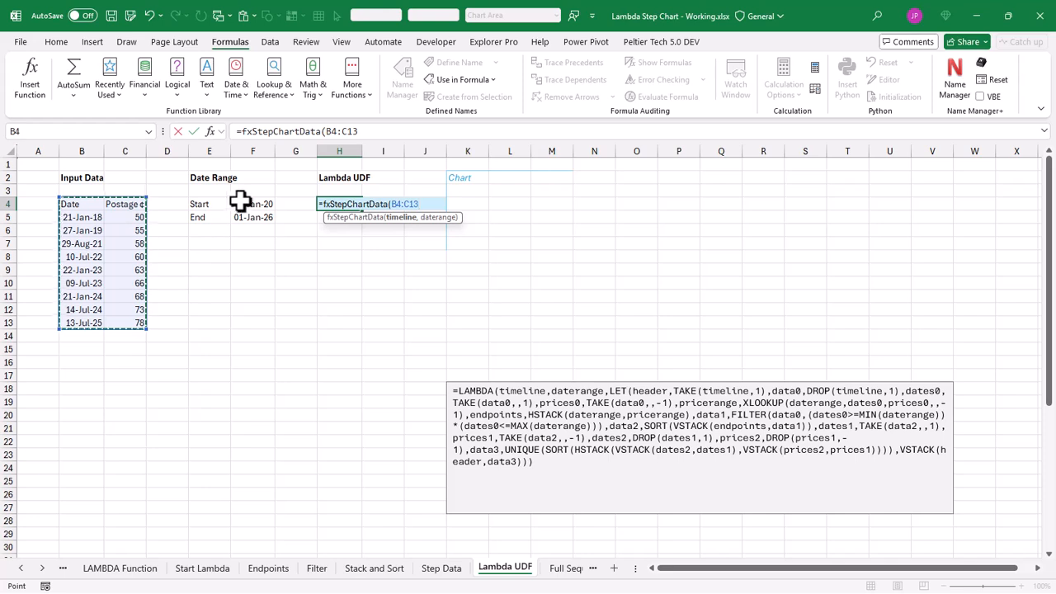
text(,)
drag(245, 203, 245, 213)
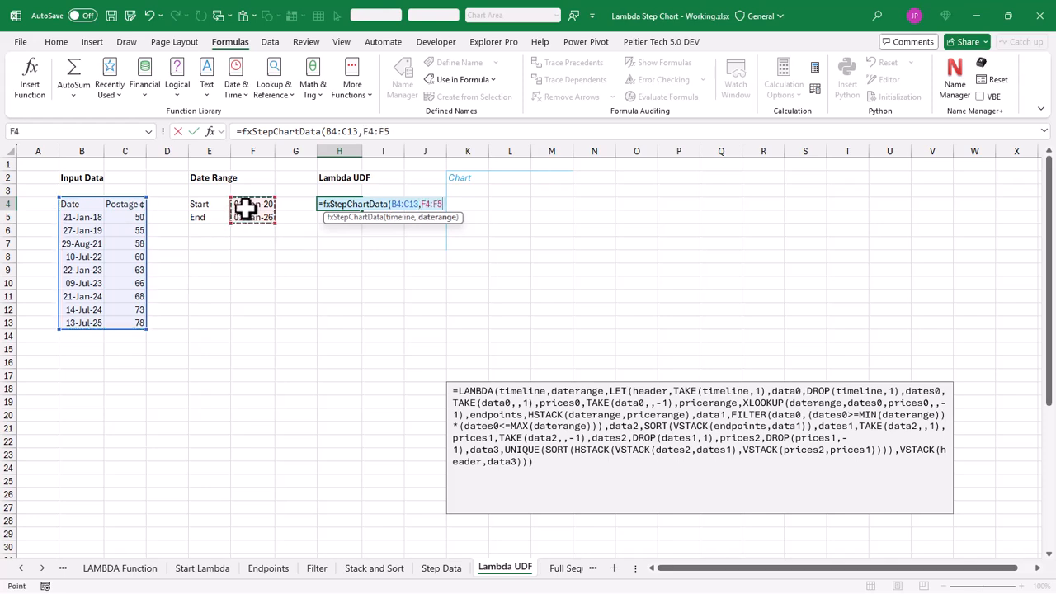
key(ctrl+Return)
Insert a 2-D line chart from the fxStepChartData output and place it at K2 above the formula text box
click(338, 280)
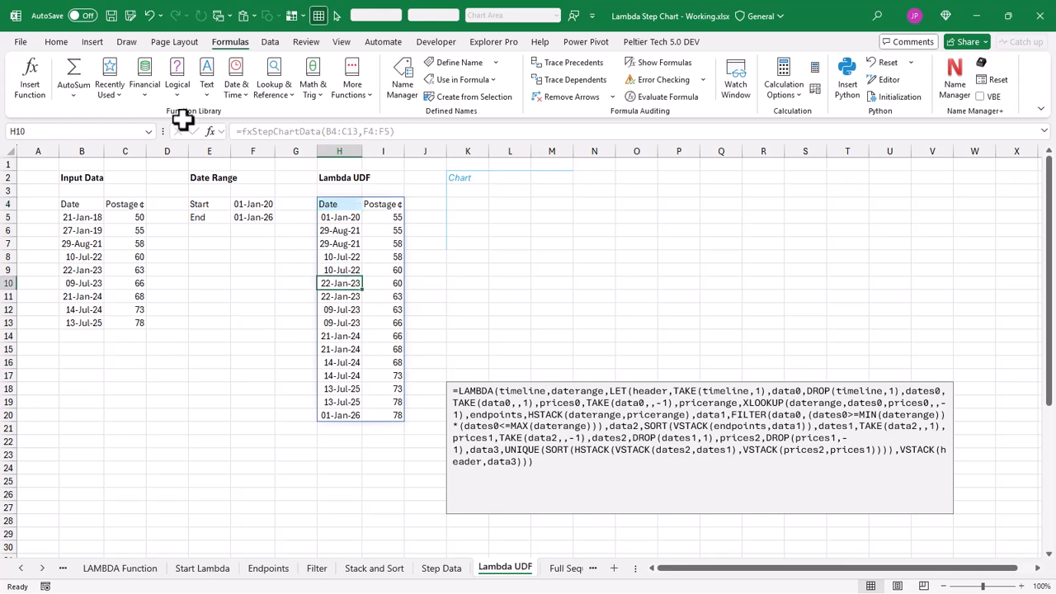
click(91, 41)
click(439, 64)
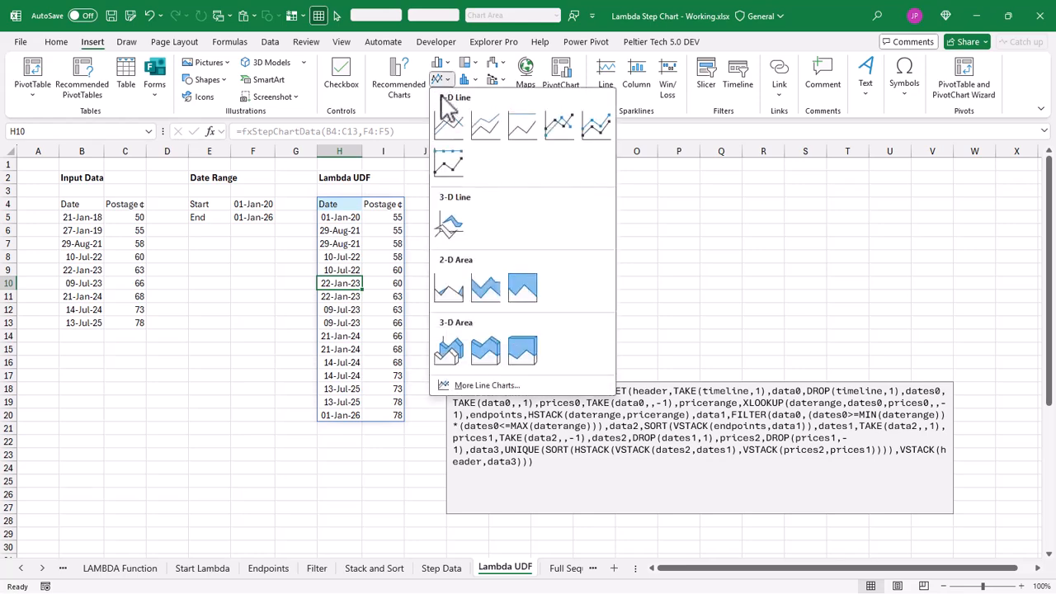
click(450, 125)
drag(419, 286, 483, 188)
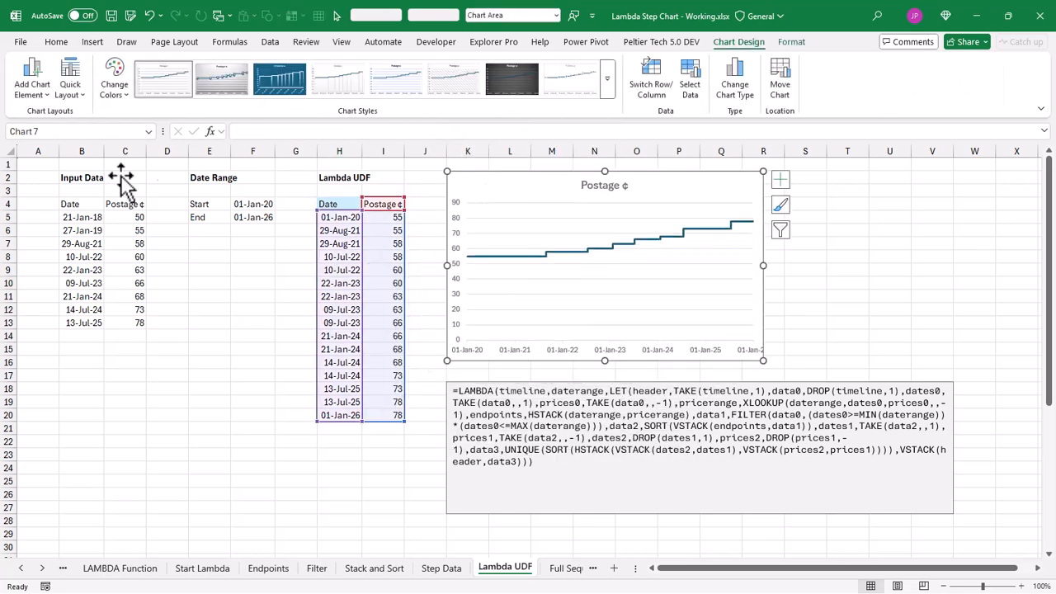
click(38, 165)
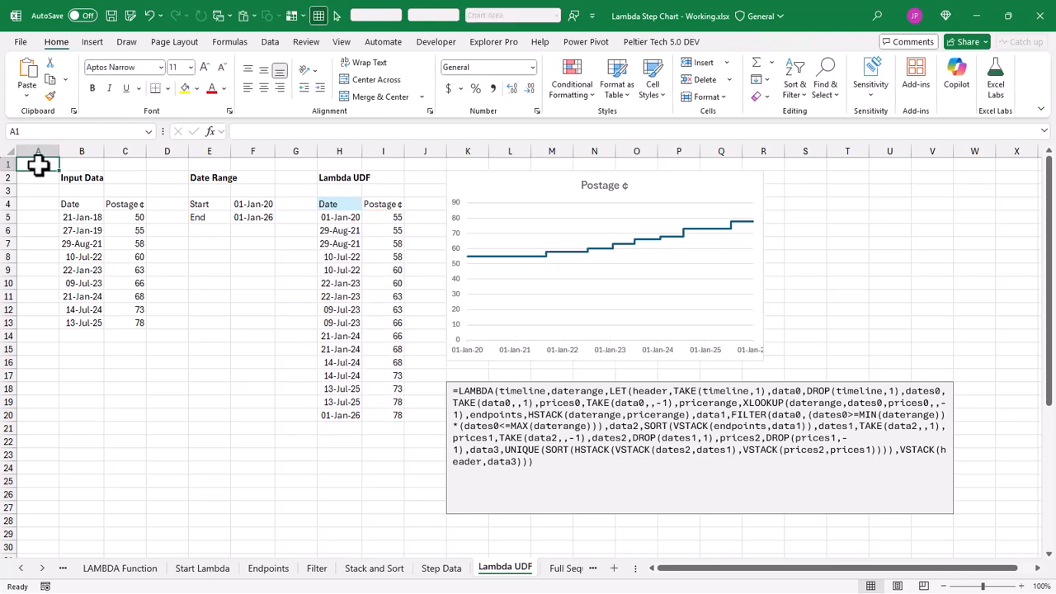
Review the Full Sequence sheet across to its step chart, followed by the About and Evaluations sheets
key(ctrl+Page_Down)
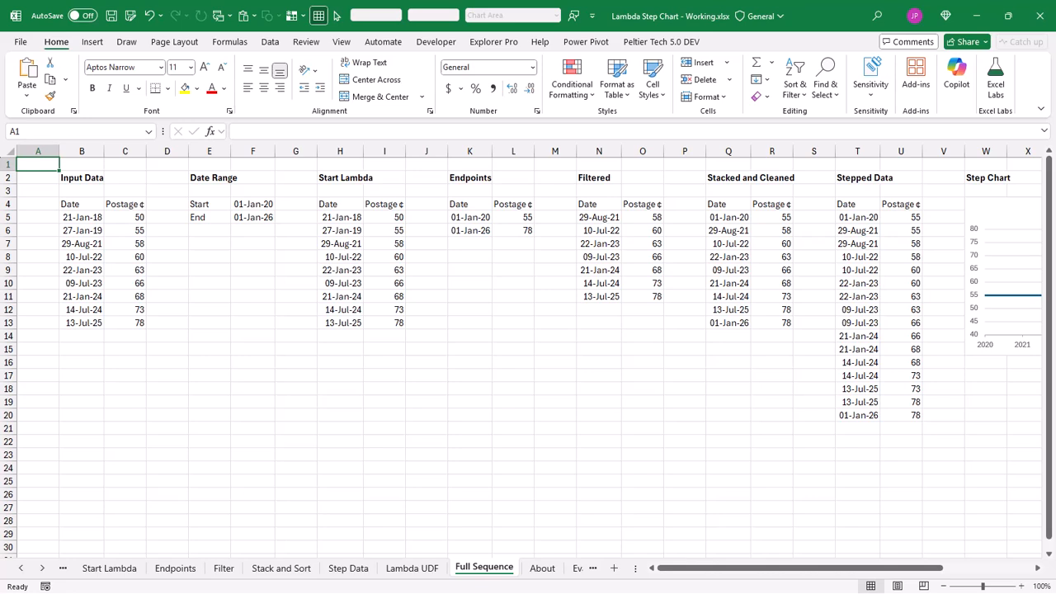
scroll(528, 330, right, 3)
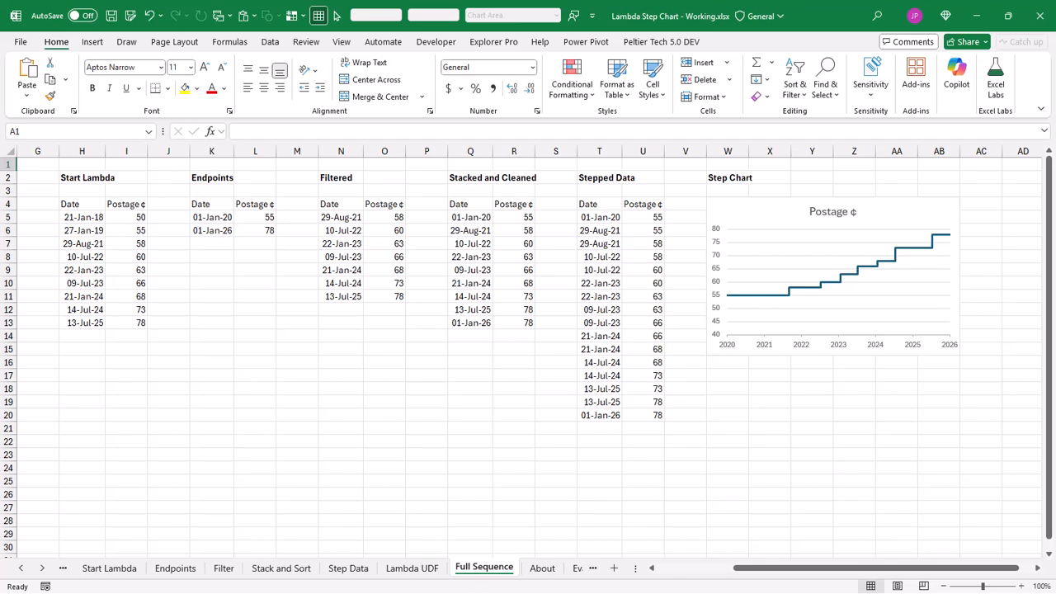
key(ctrl+Page_Down)
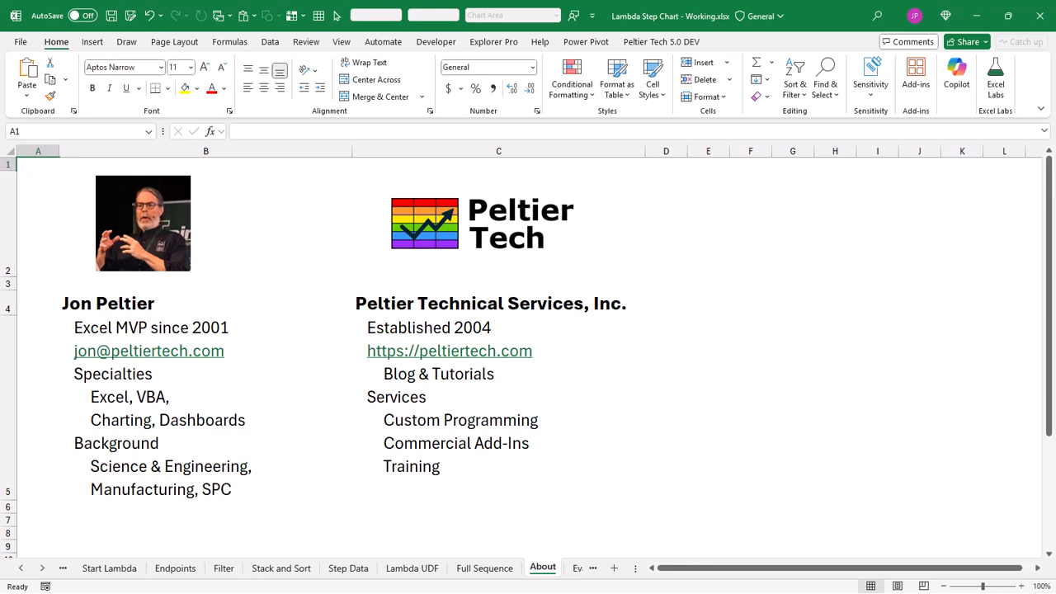
key(ctrl+Page_Down)
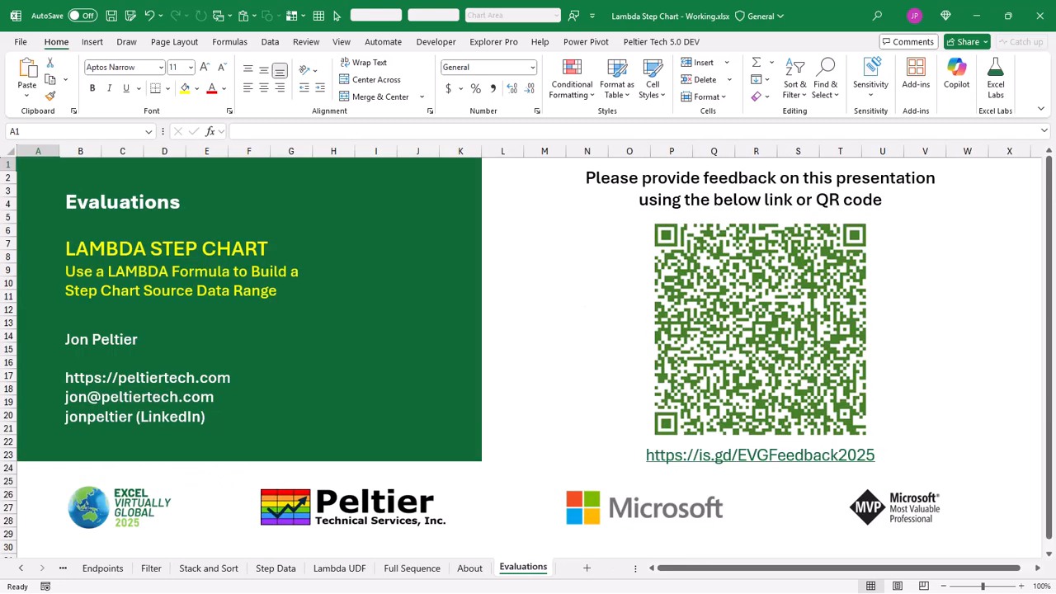